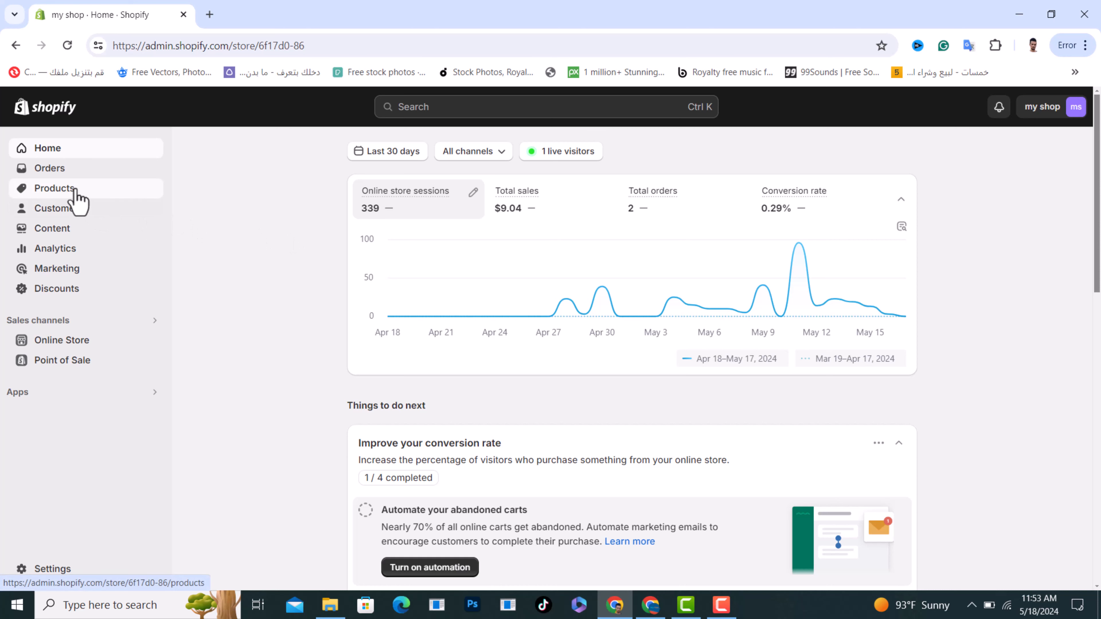
Create and save a new product collection titled "t-shirts" with the Manual collection type
click(75, 191)
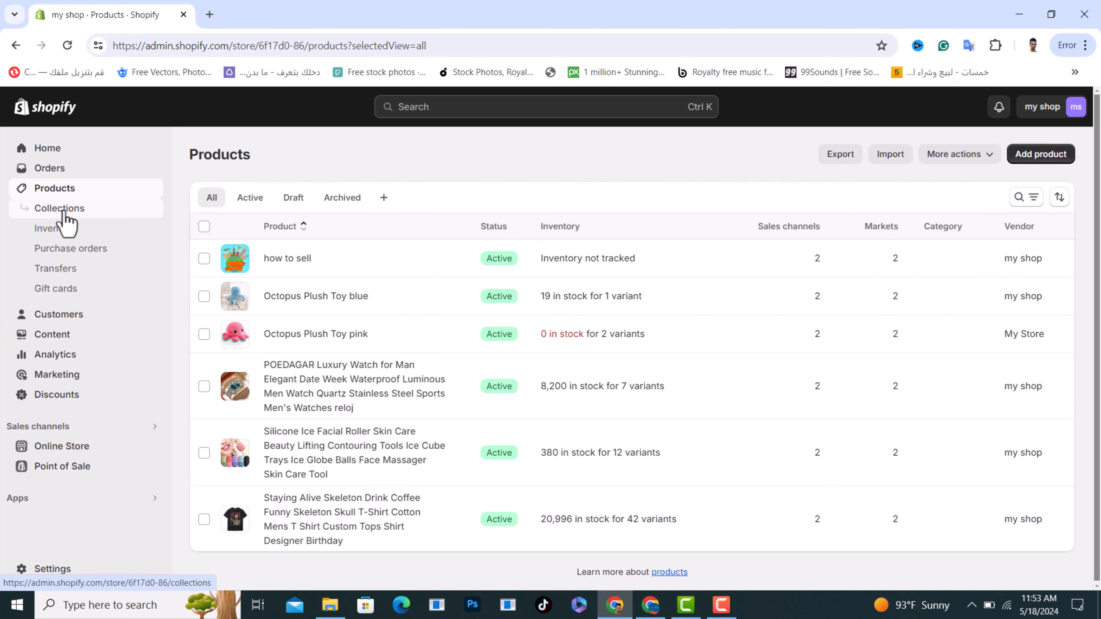
click(63, 210)
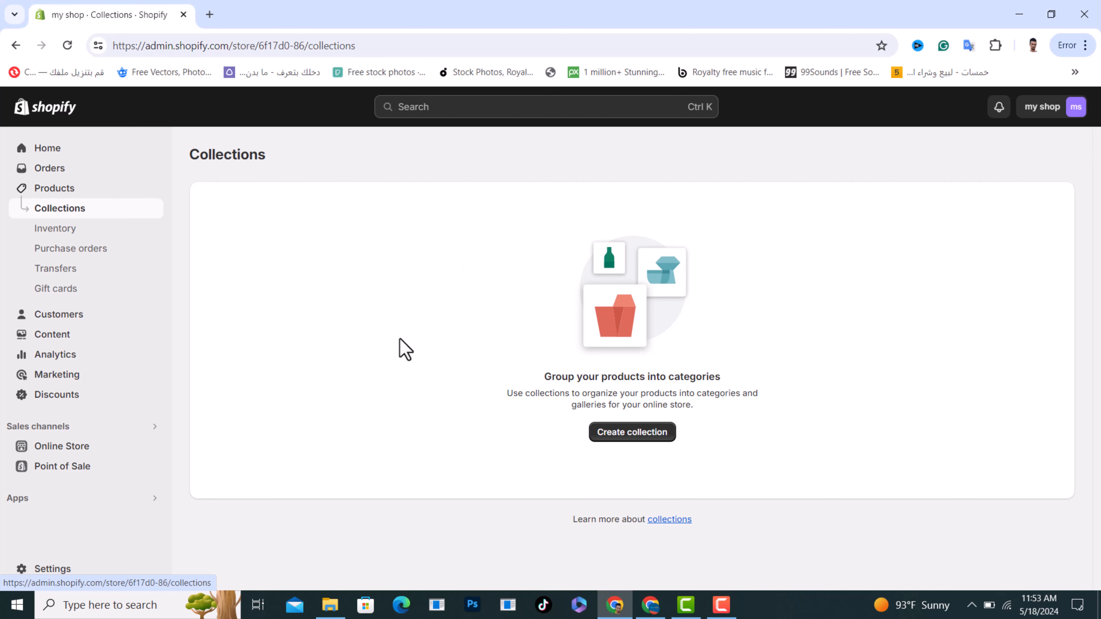
click(633, 437)
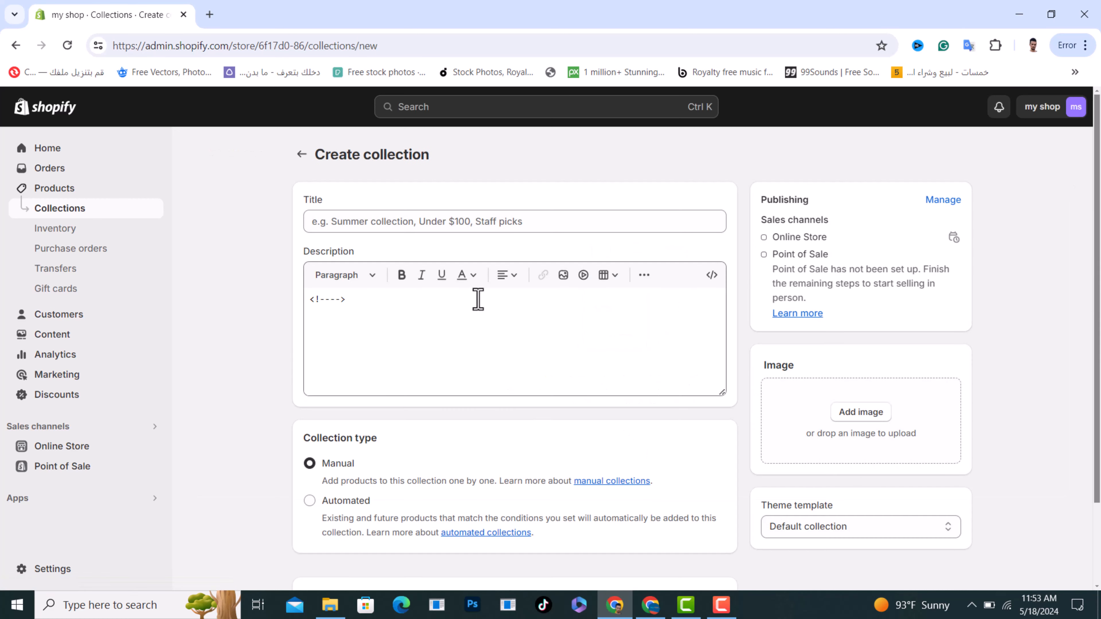
click(390, 224)
text(t-shirts)
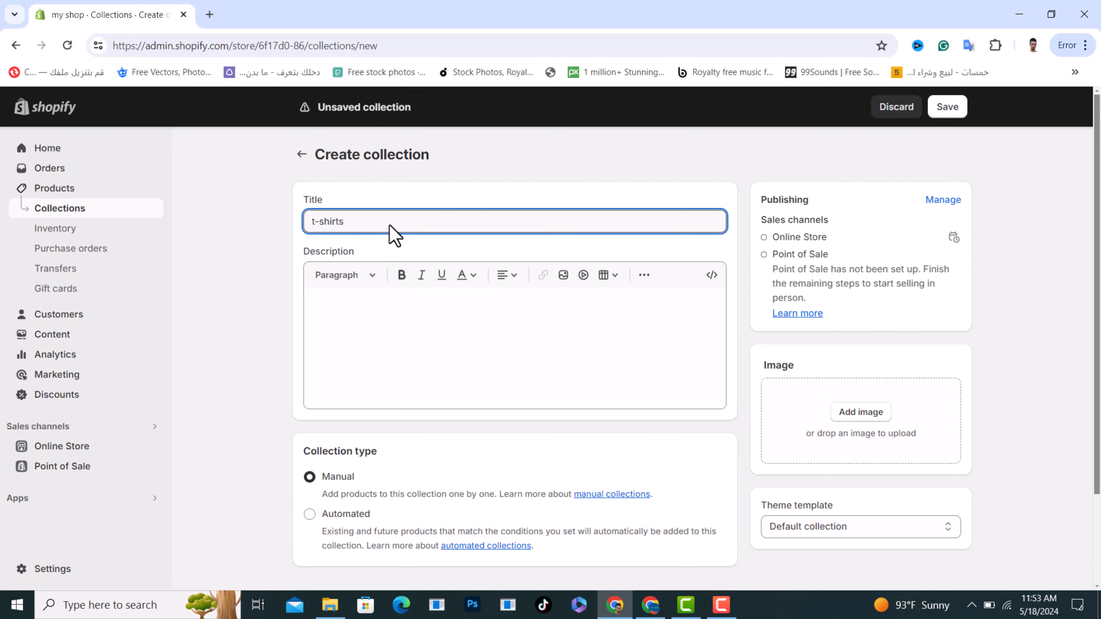
click(631, 168)
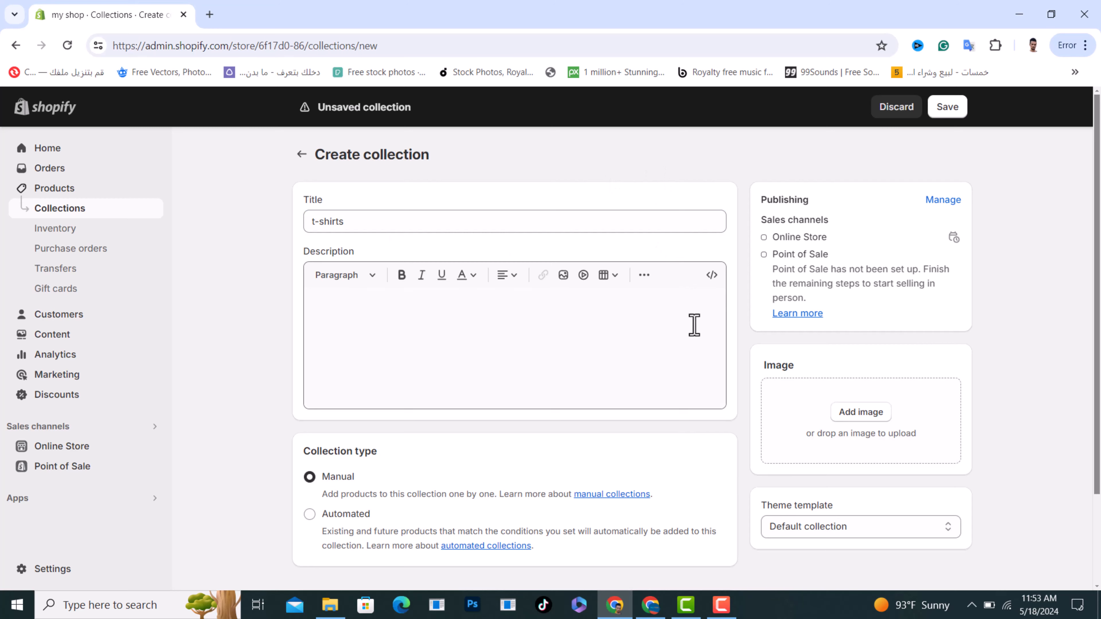
scroll(693, 322, down, 2)
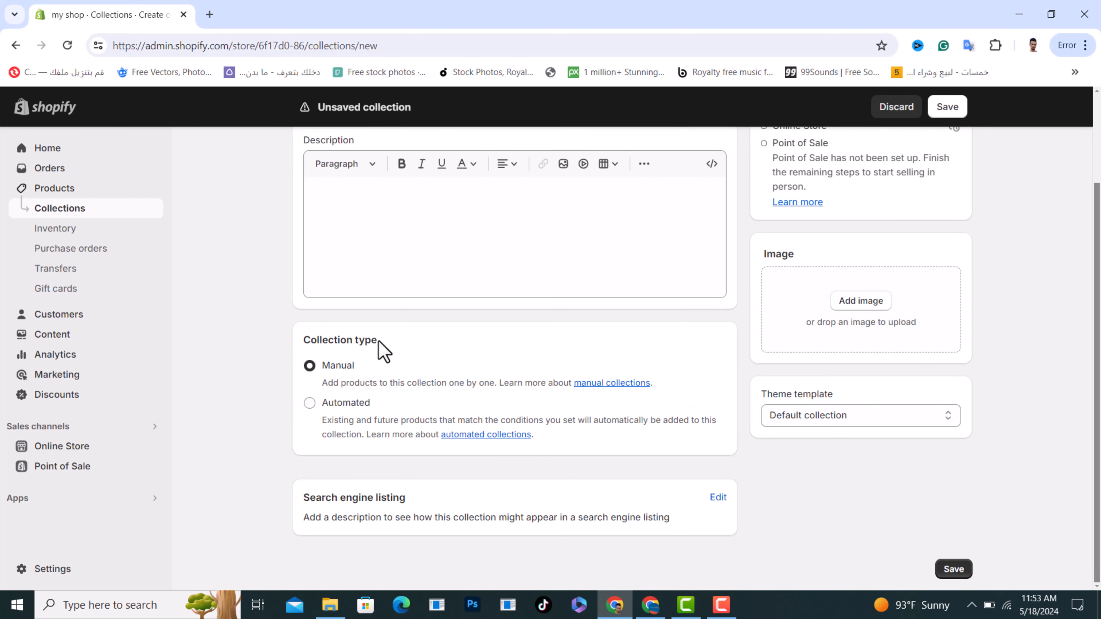
drag(379, 342, 304, 341)
click(310, 366)
scroll(348, 363, up, 2)
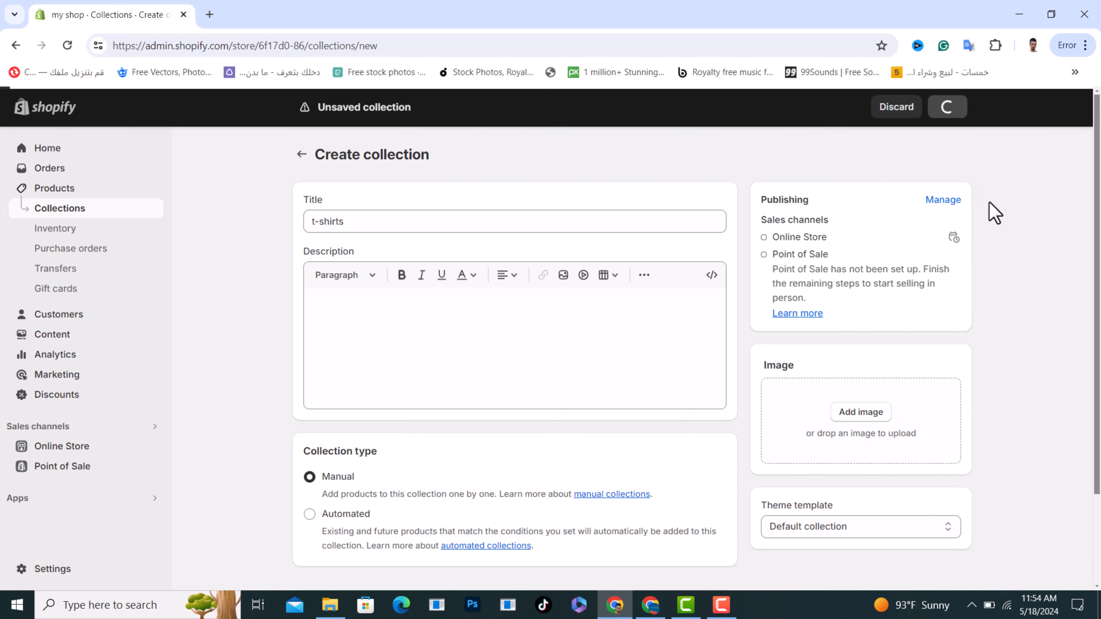
Add the Staying Alive Skeleton Drink Coffee T-Shirt product to the t-shirts collection
scroll(651, 374, down, 4)
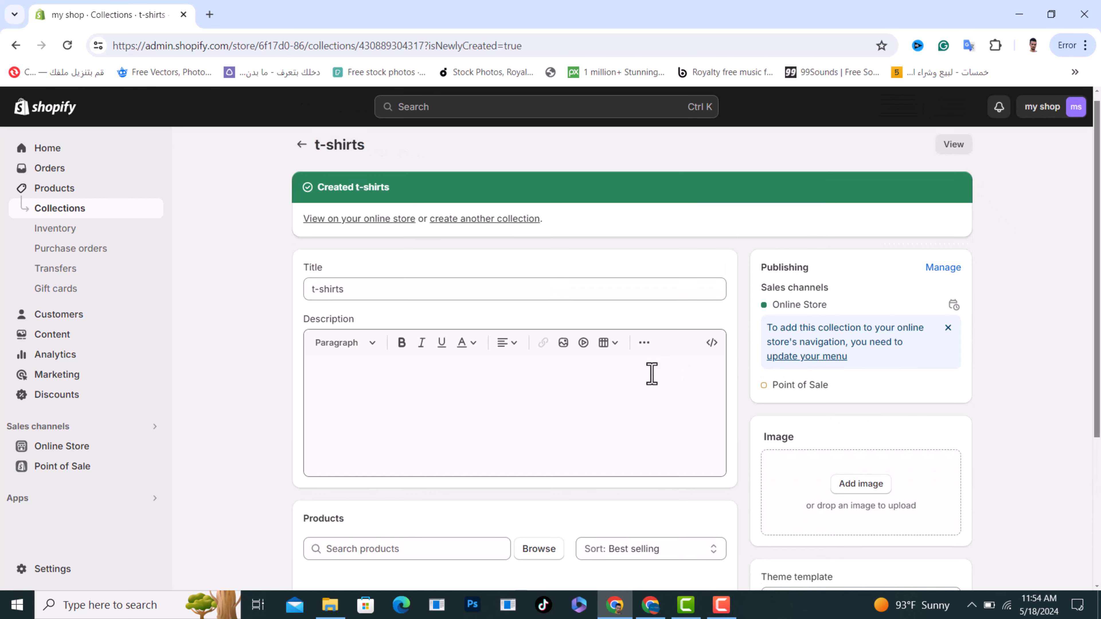
scroll(651, 374, down, 1)
click(358, 335)
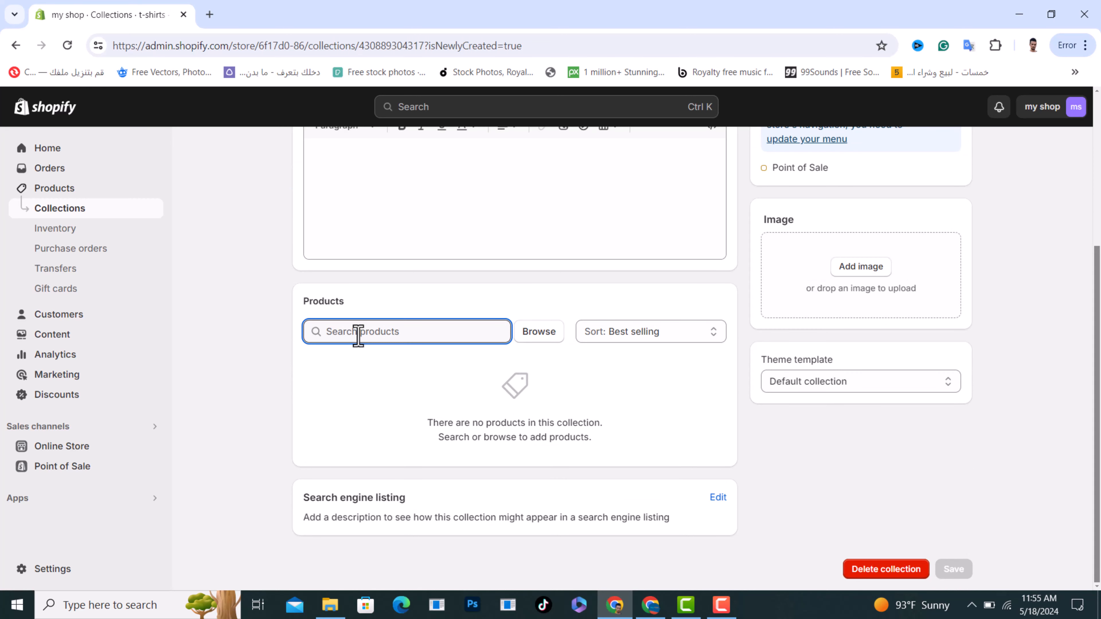
text(t)
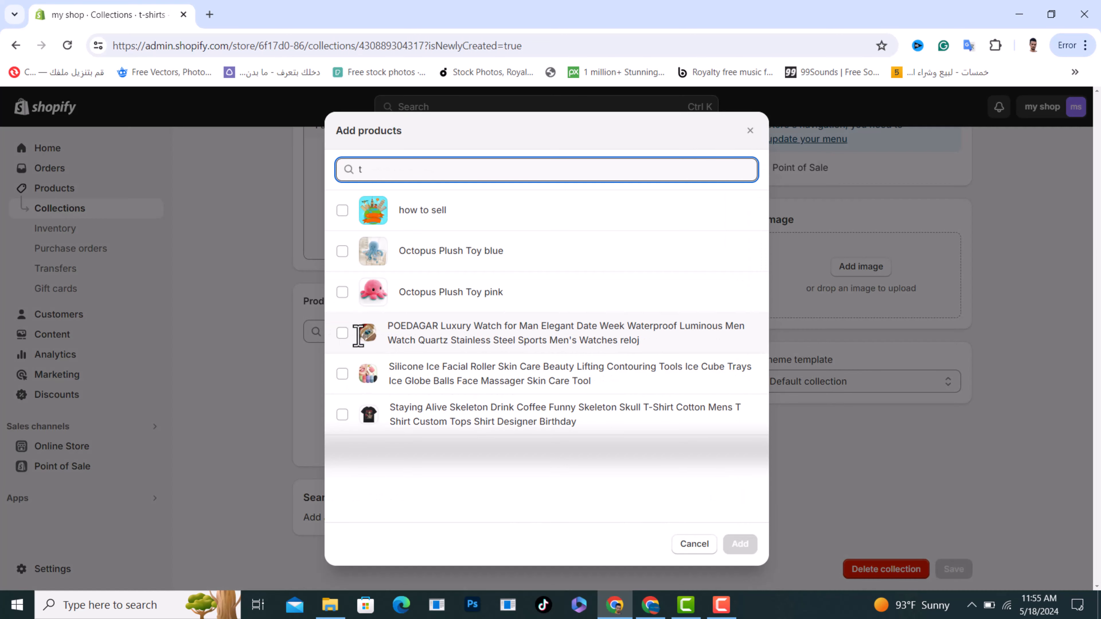
click(342, 417)
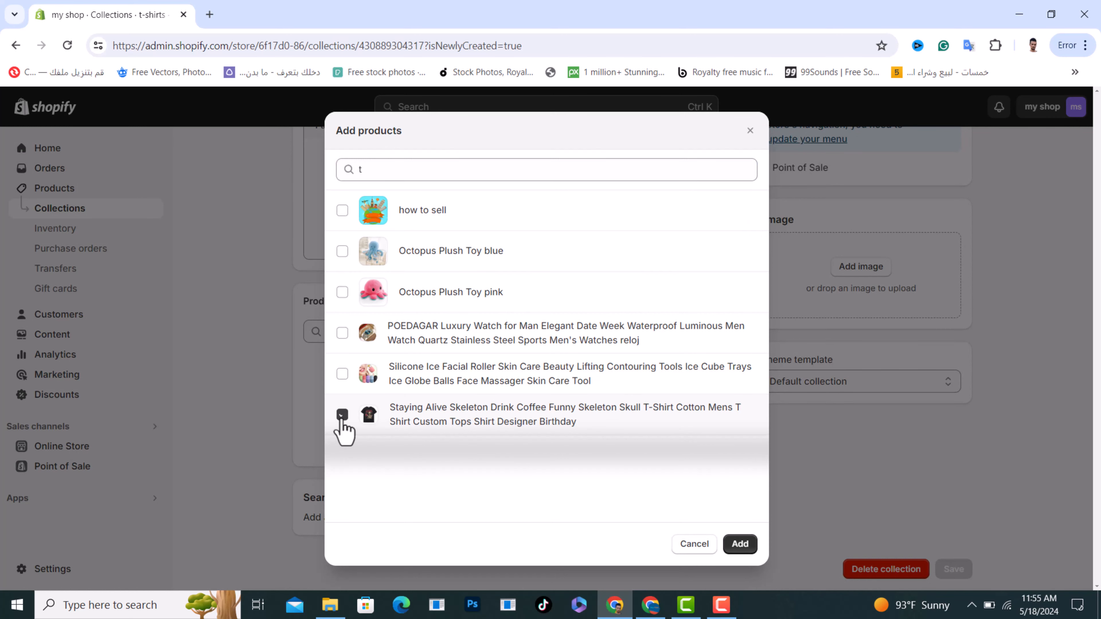
click(741, 545)
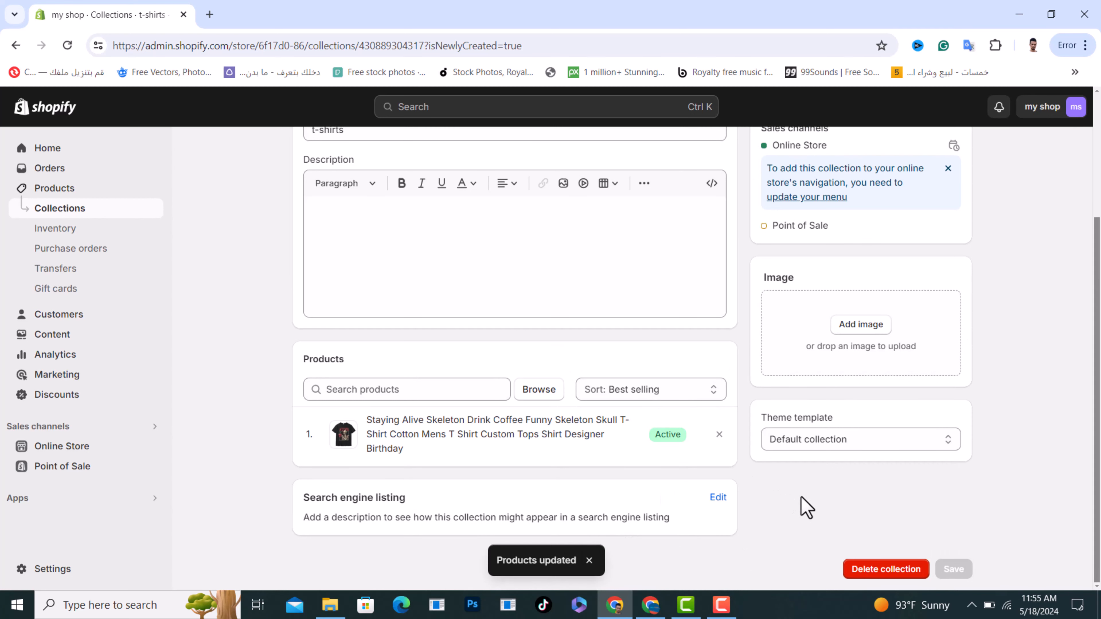
Return to the collections list, then create and save another manual collection titled "beauty"
scroll(806, 505, up, 4)
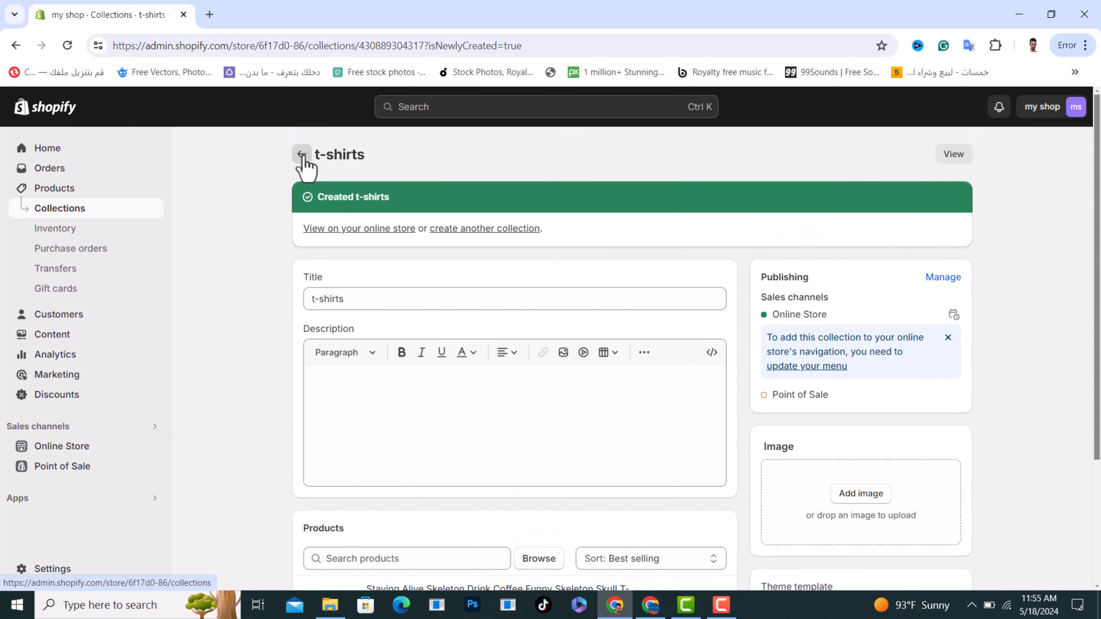
click(303, 156)
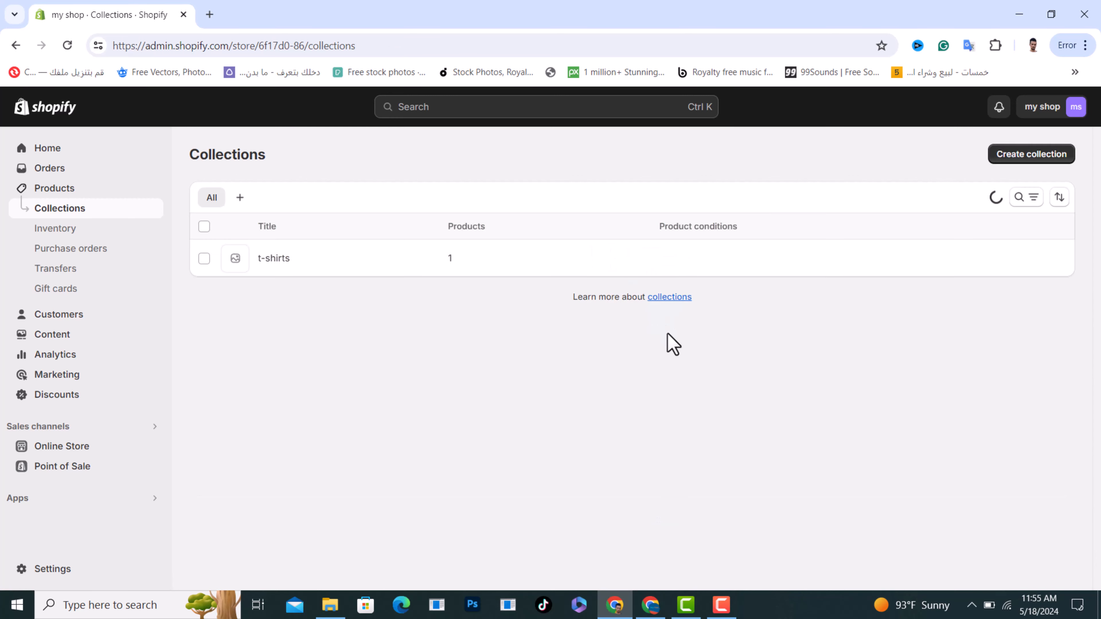
click(1032, 157)
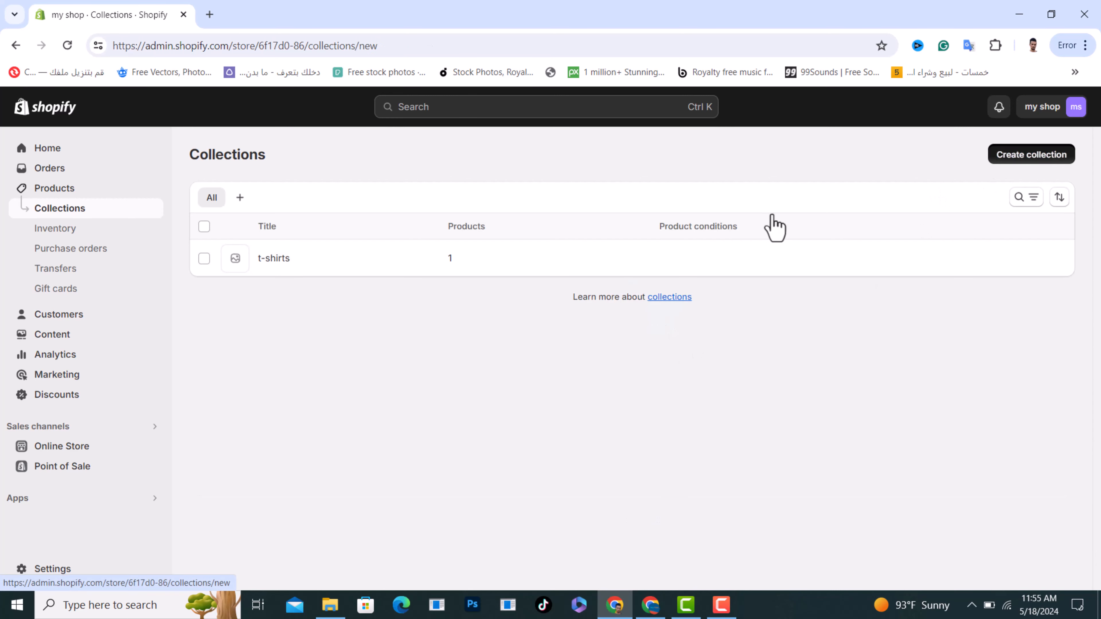
click(370, 223)
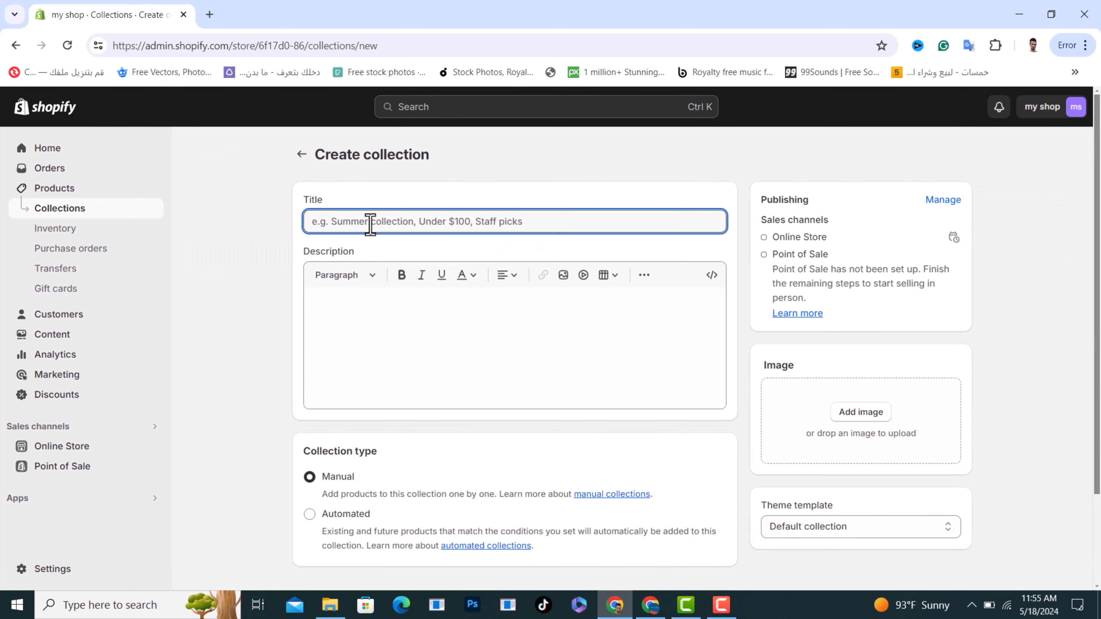
text(beauty)
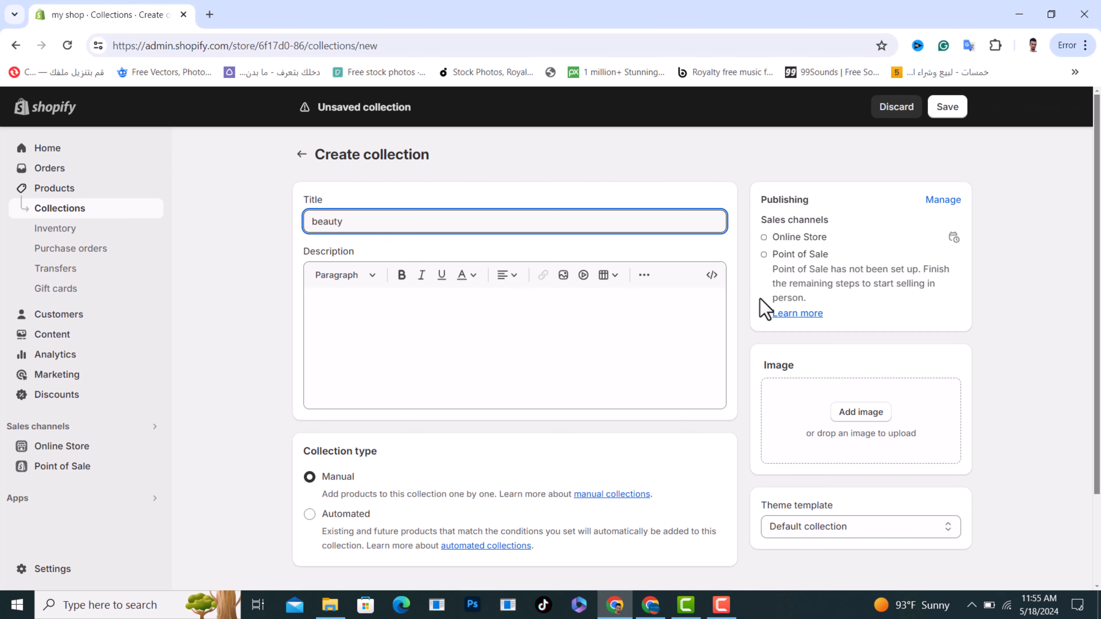
click(949, 108)
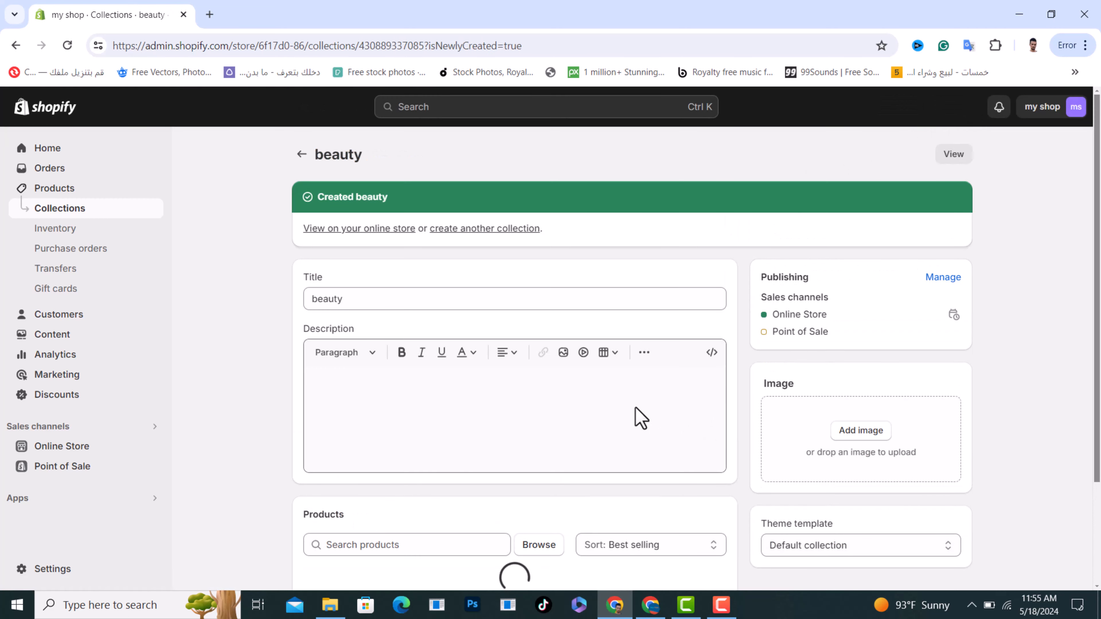
Add the Silicone Ice Facial Roller Skin Care product to the beauty collection and return to the collections list
scroll(564, 377, down, 4)
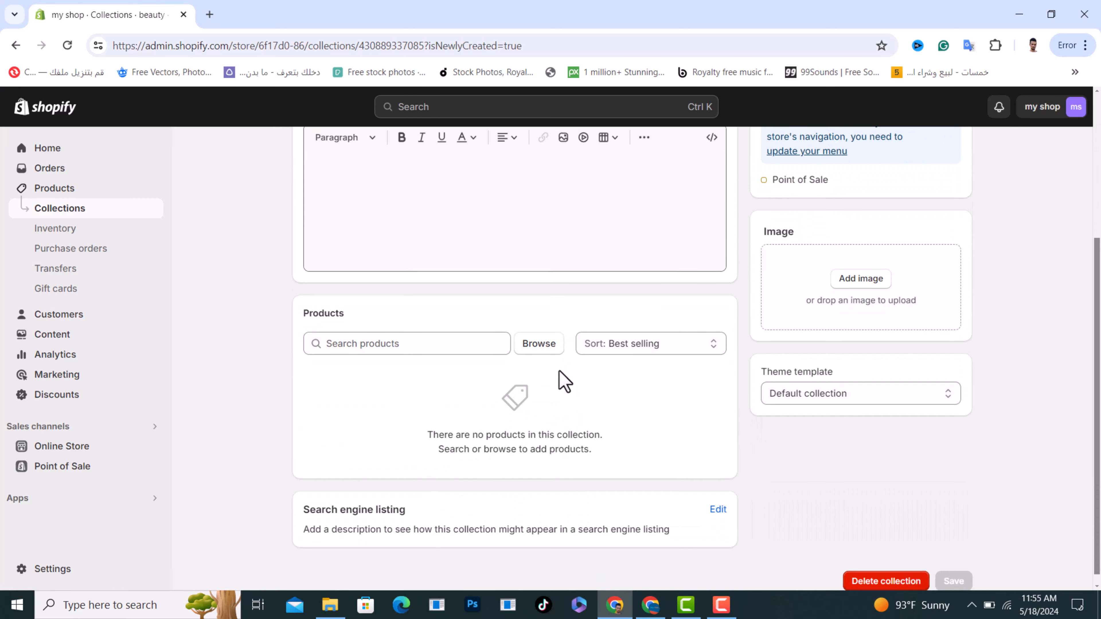
click(385, 345)
text(b)
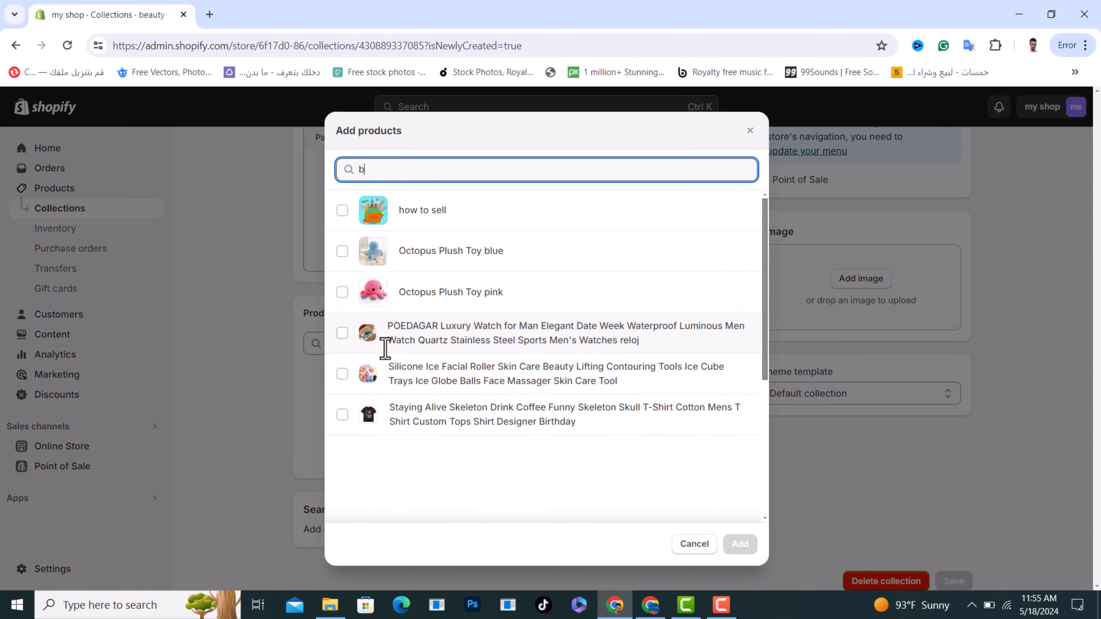
click(342, 374)
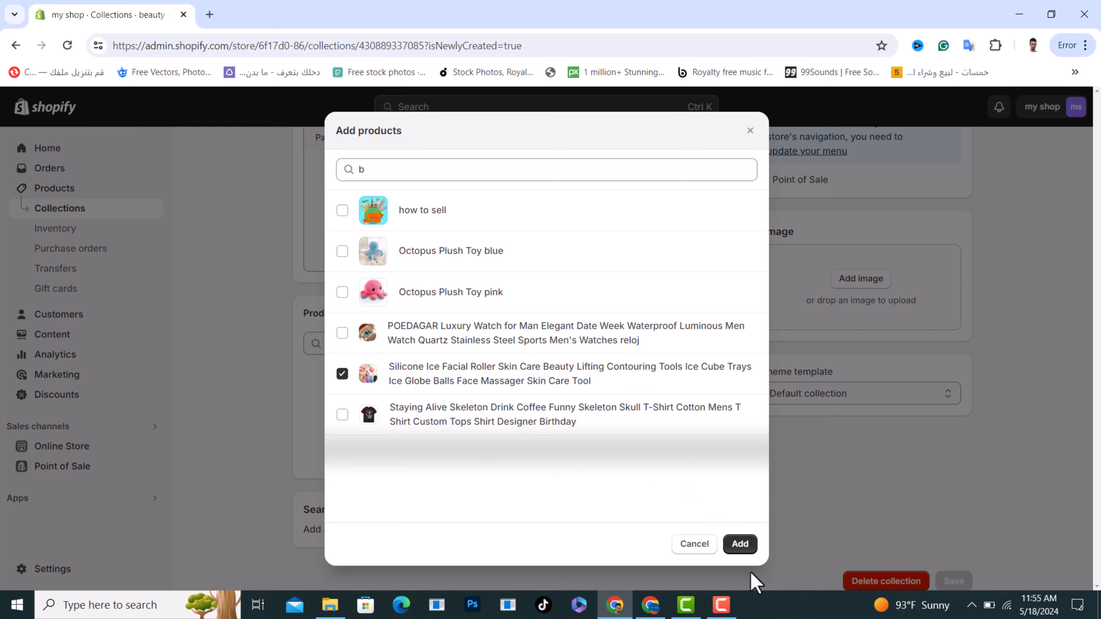
click(742, 548)
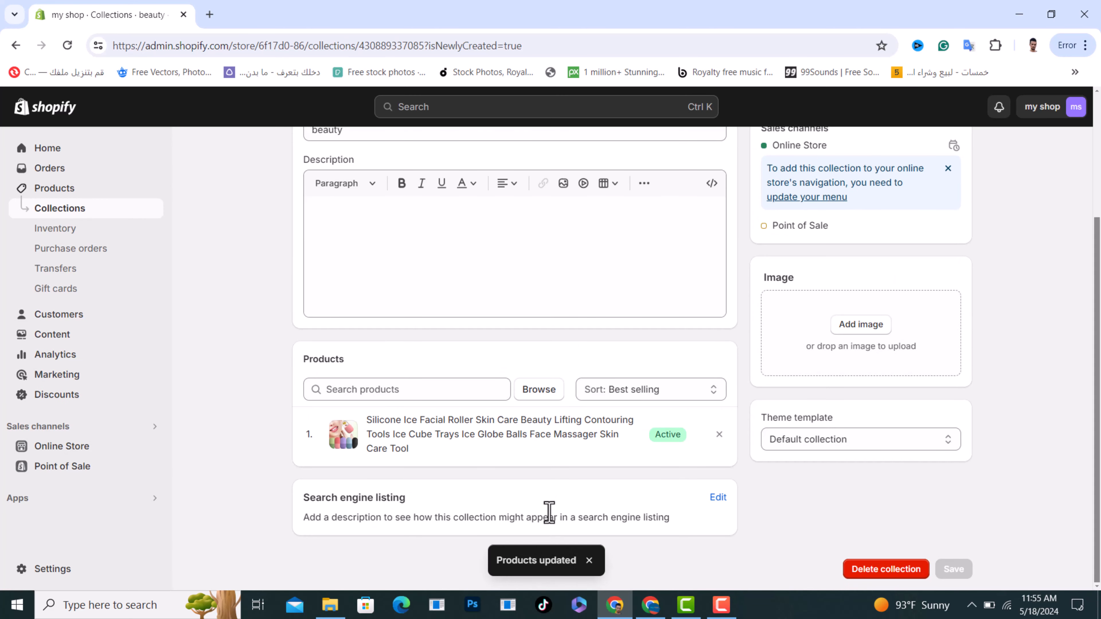
scroll(545, 499, up, 3)
click(298, 153)
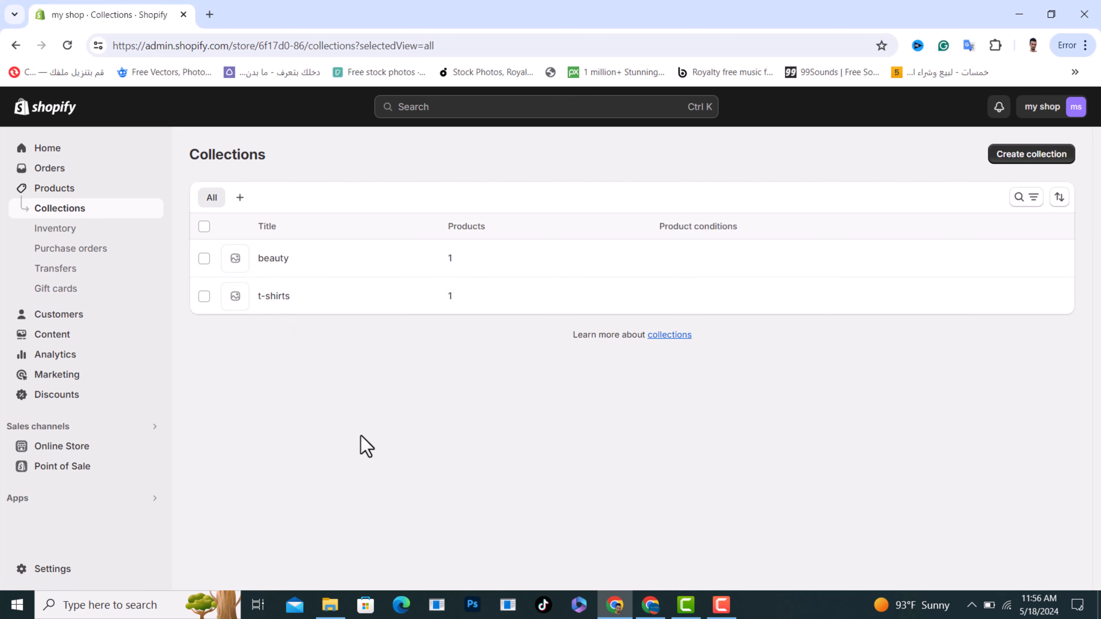
Open the Main menu for editing in the online store's navigation settings
click(85, 451)
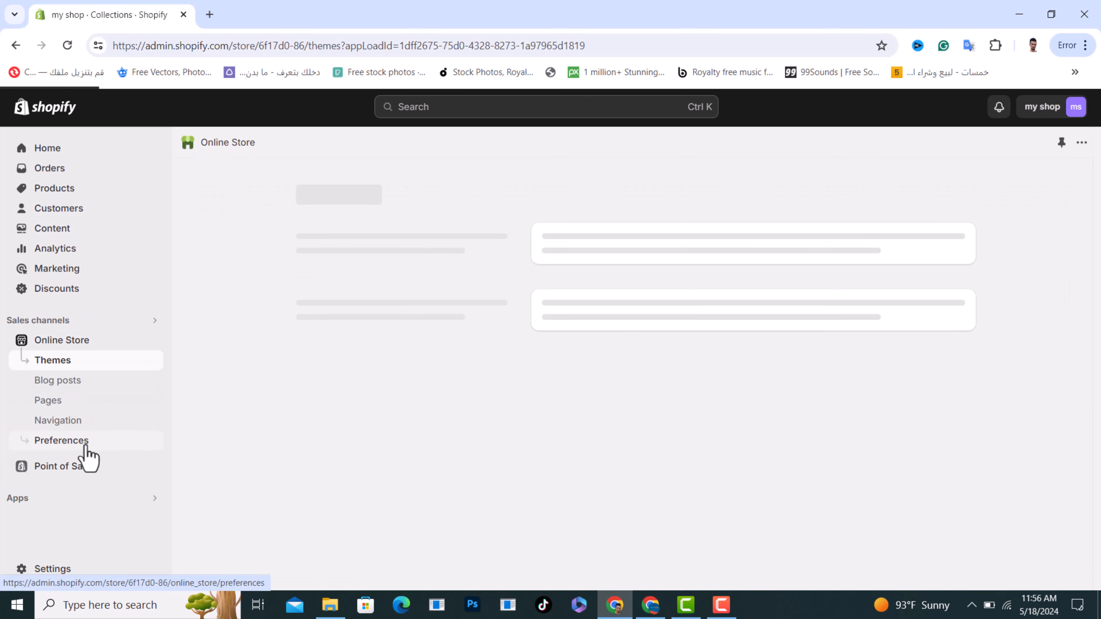
click(62, 425)
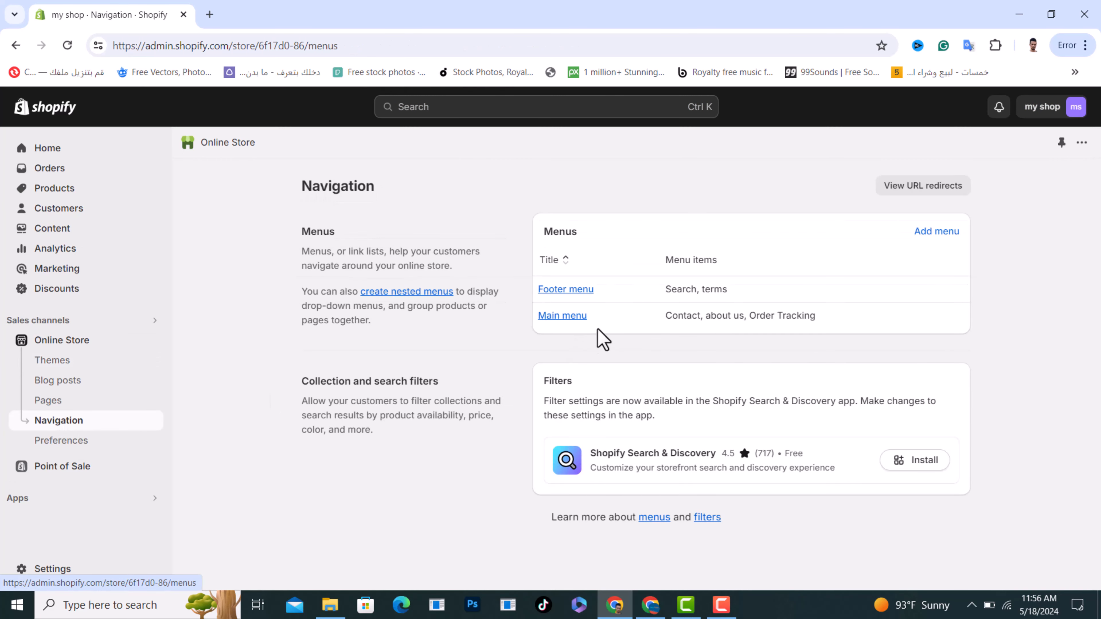
click(562, 316)
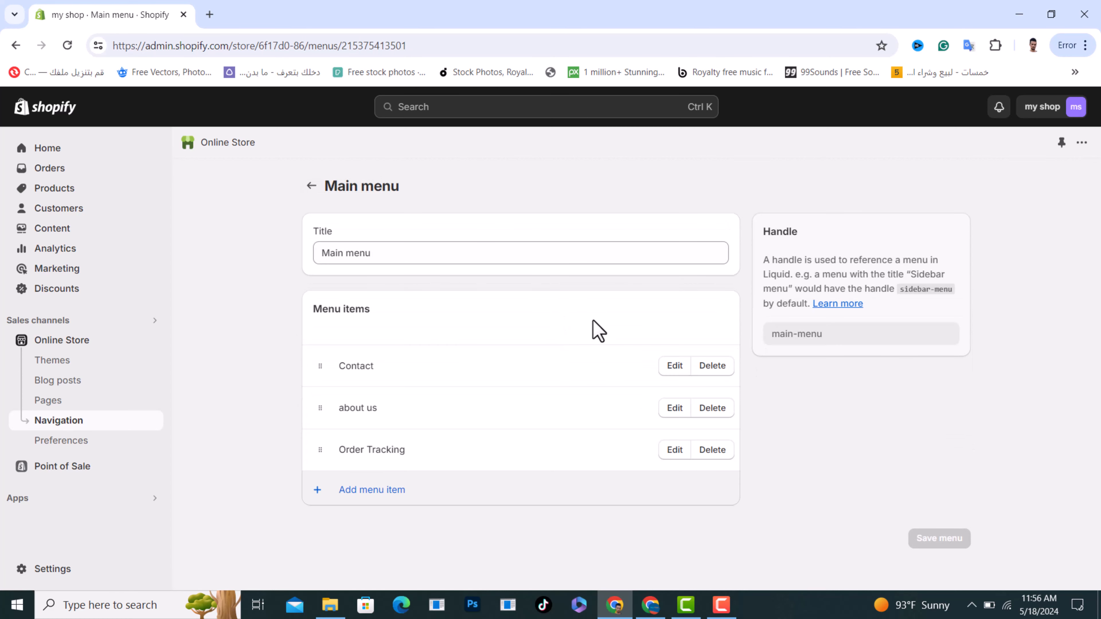
Add a "categories" item to the Main menu, linked to All collections
click(371, 490)
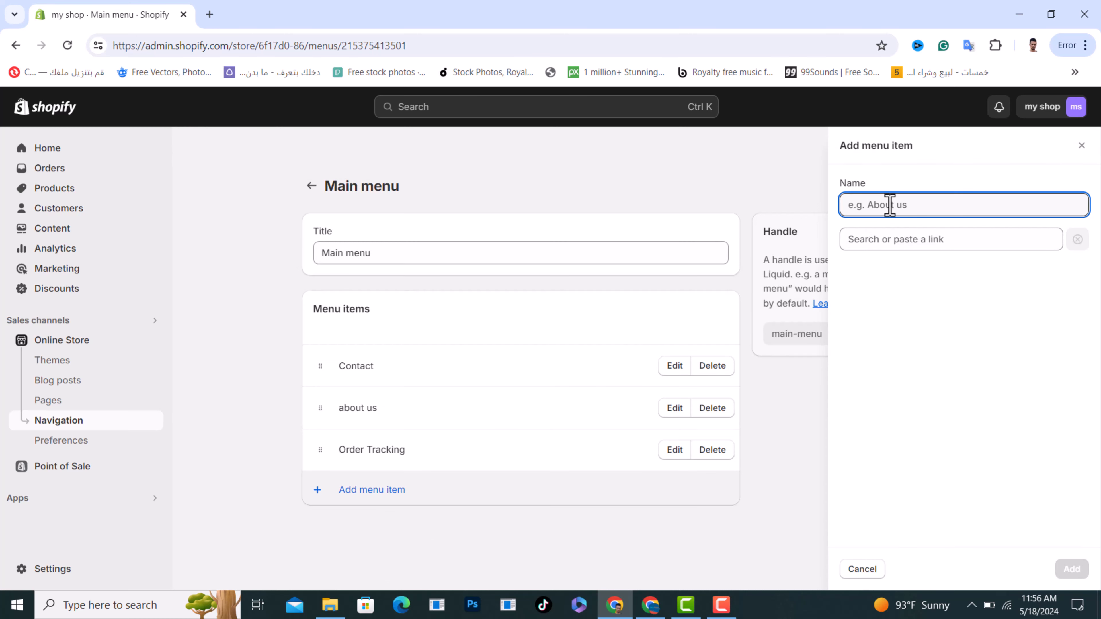
text(catego)
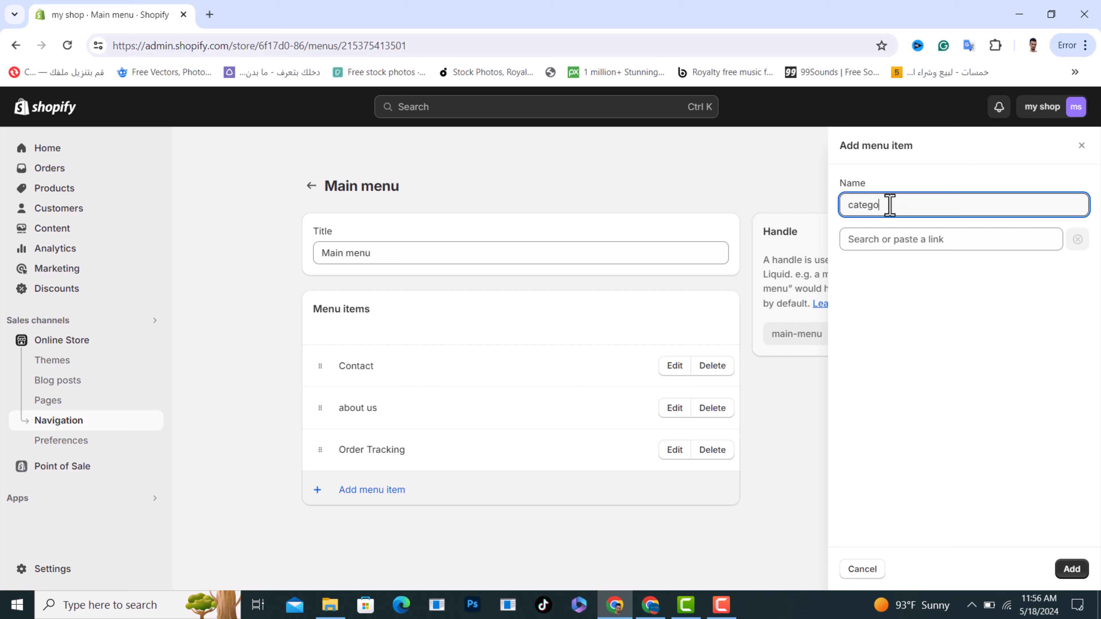
text(ries)
click(925, 437)
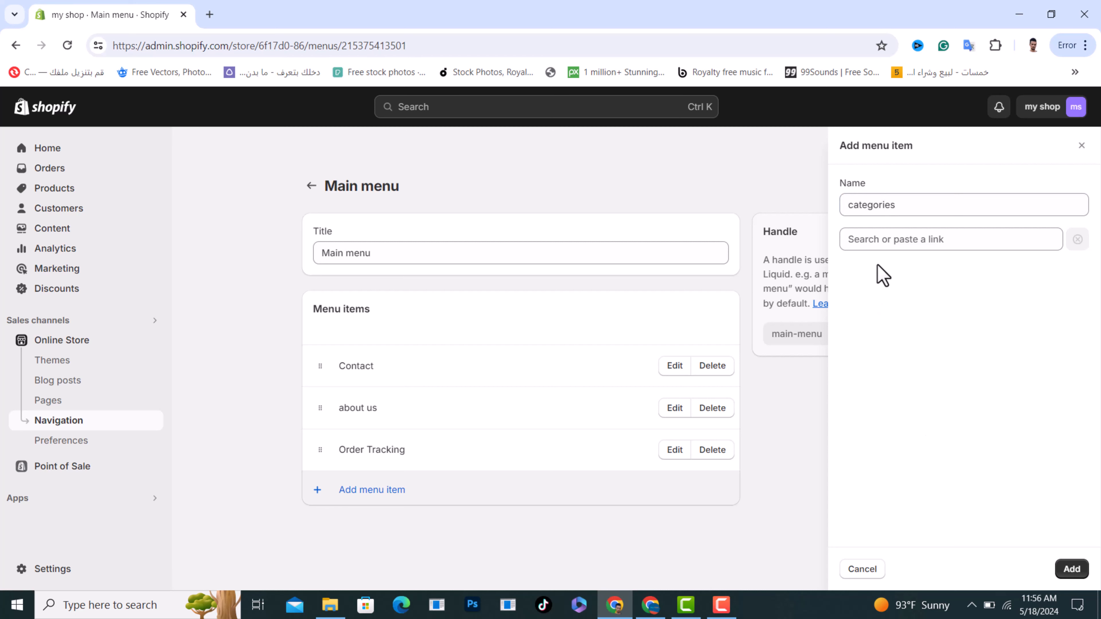
click(905, 239)
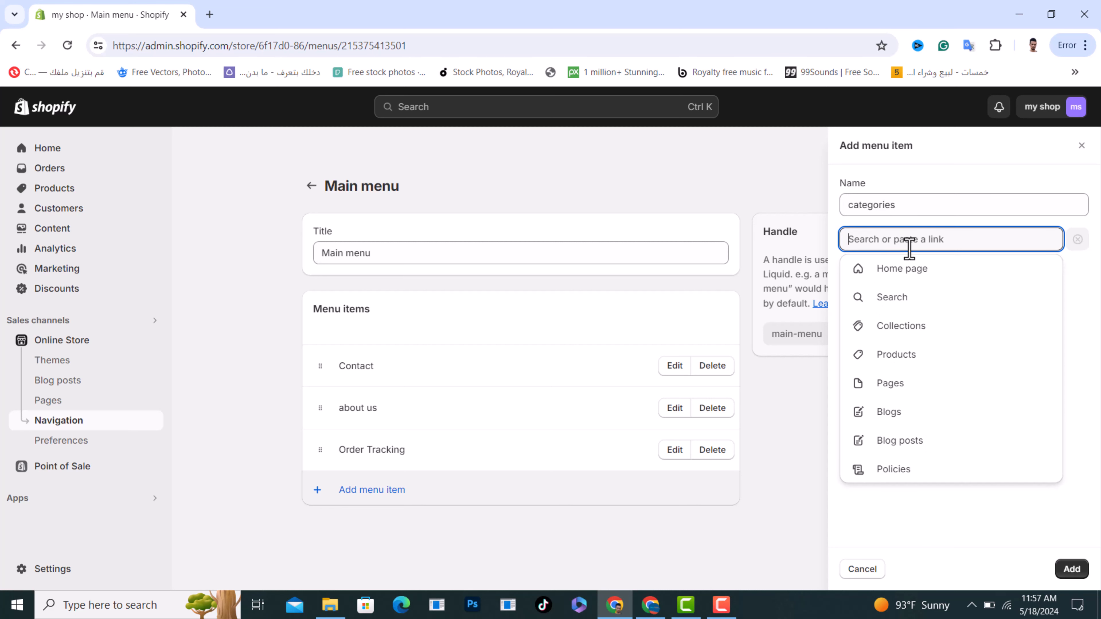
click(924, 337)
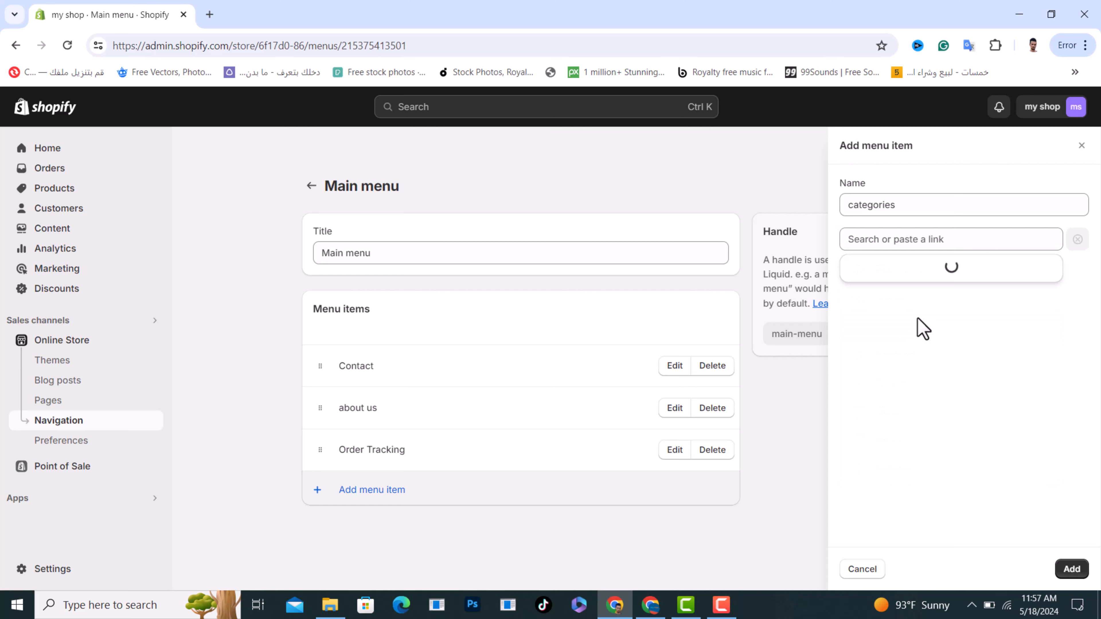
click(922, 303)
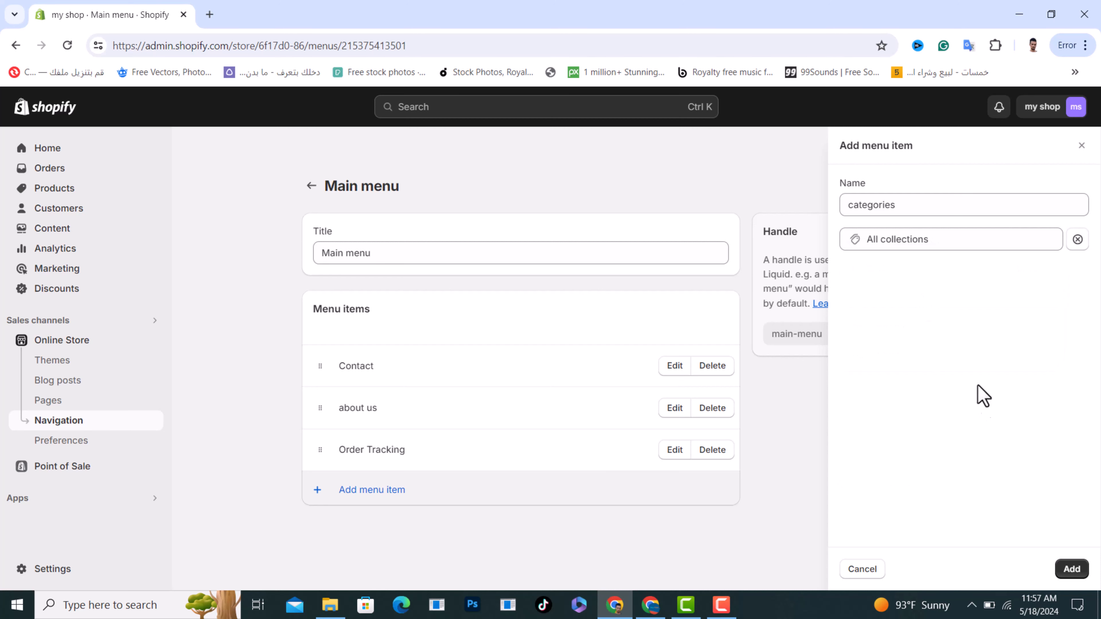
click(1071, 570)
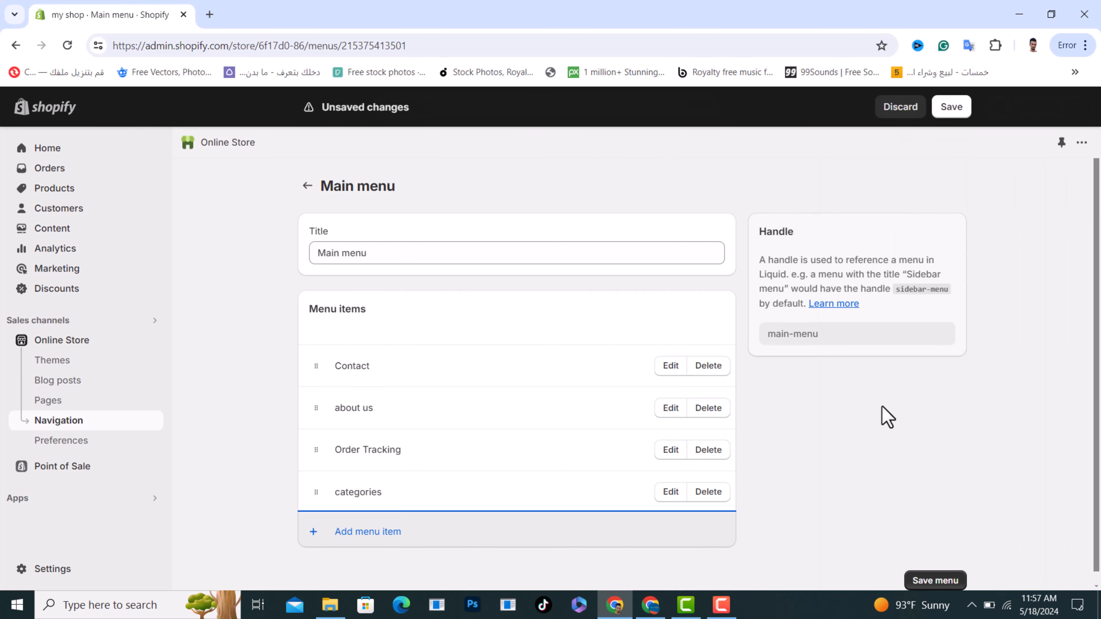
Add a "t-shirts" item to the Main menu, linked to the t-shirts collection, and nest it under categories
scroll(885, 418, down, 1)
click(365, 523)
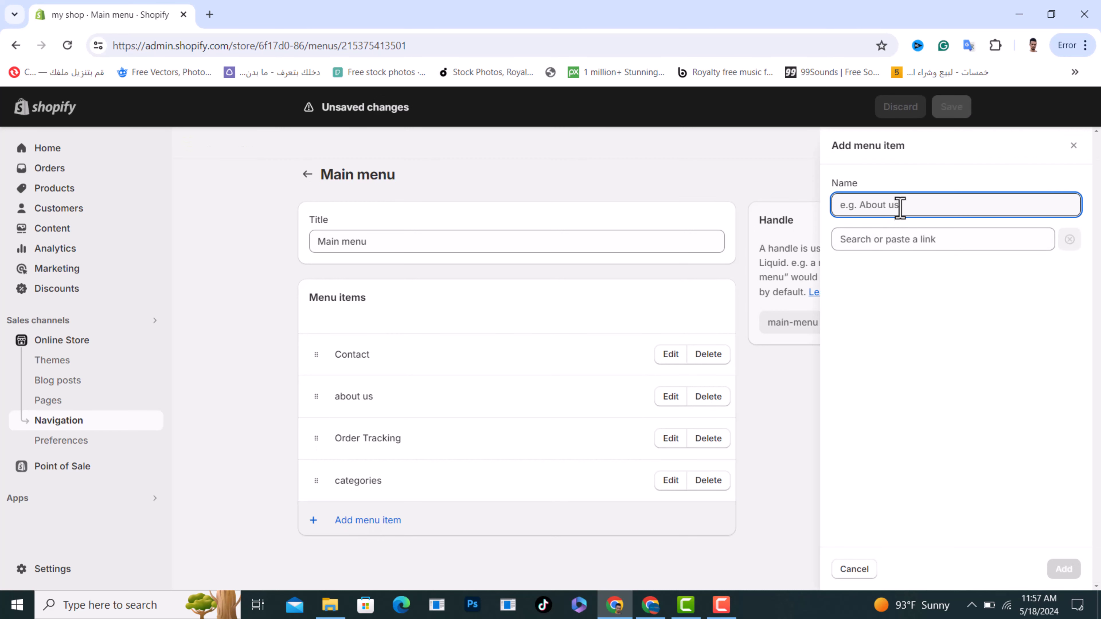
text(t-shirts)
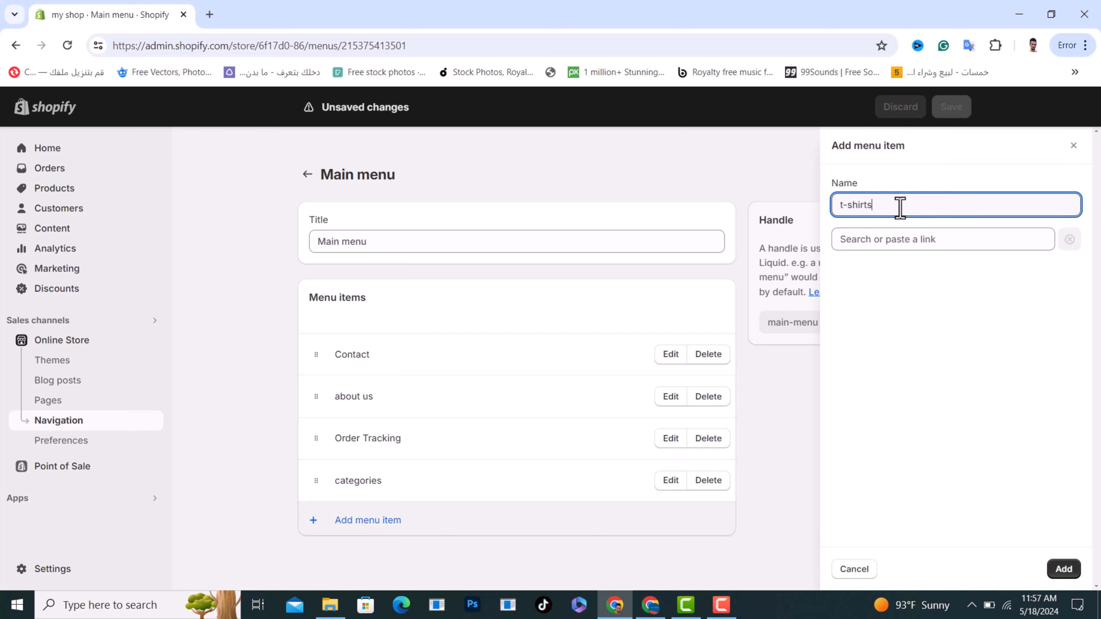
click(895, 239)
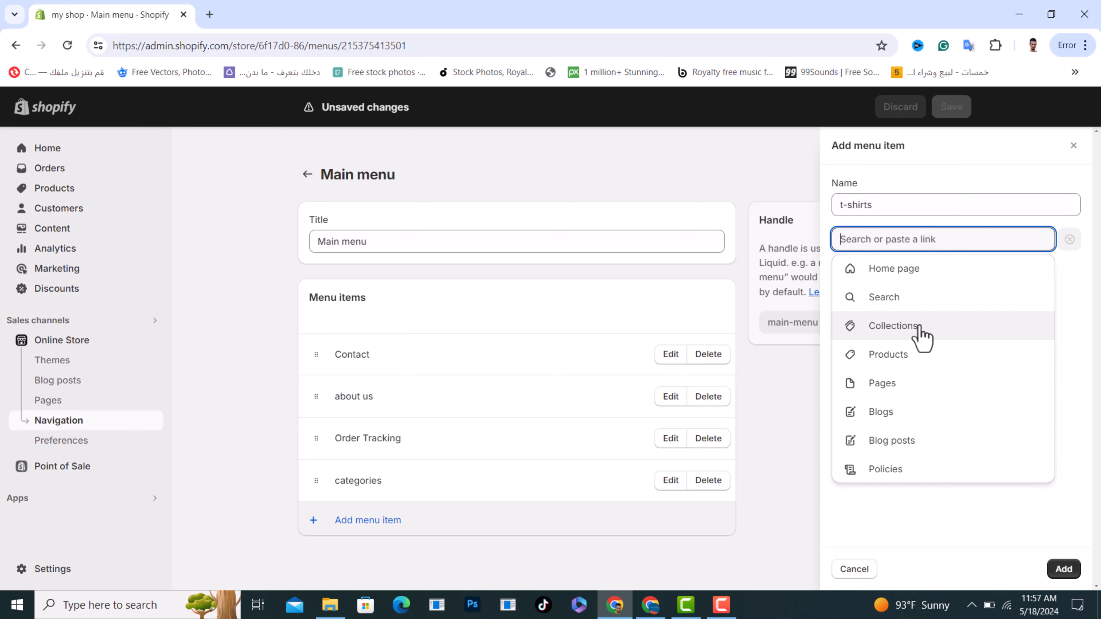
click(893, 326)
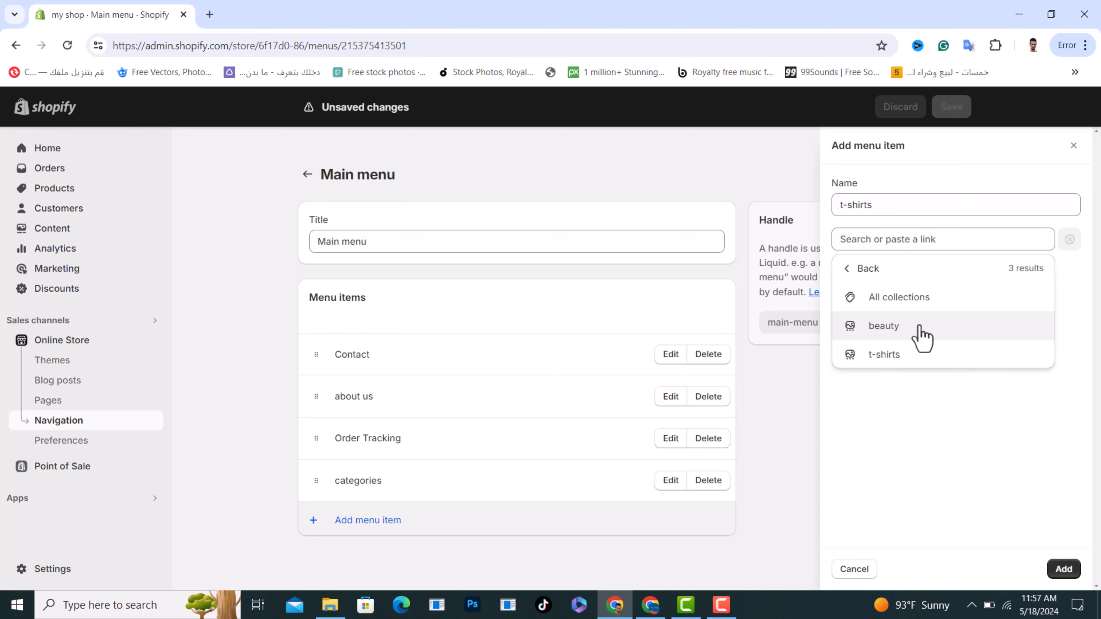
click(884, 360)
click(1063, 569)
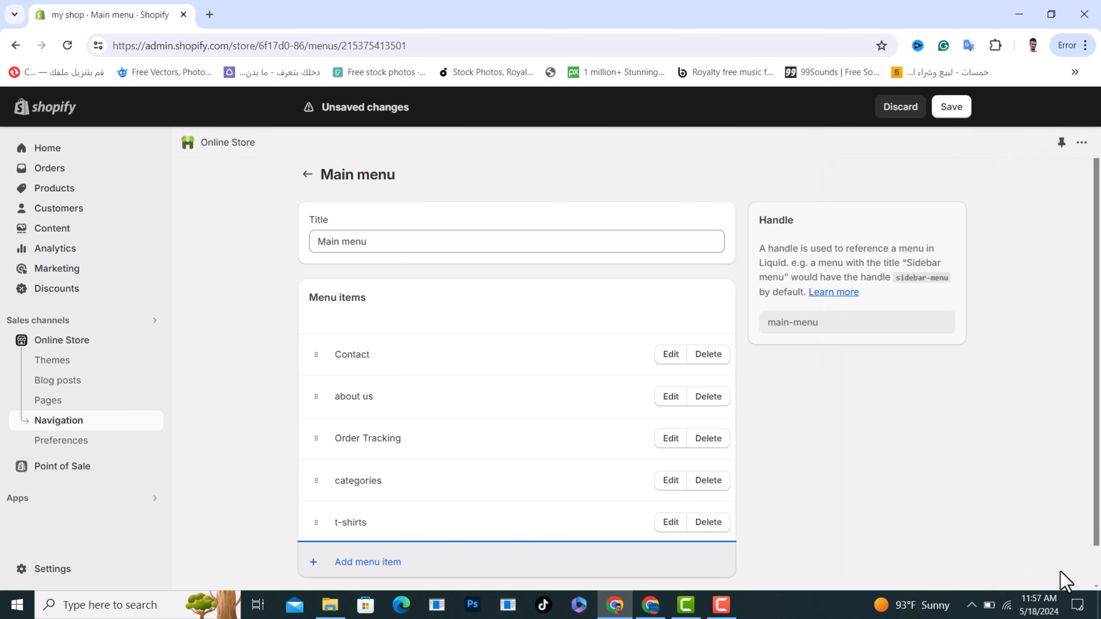
scroll(610, 431, down, 1)
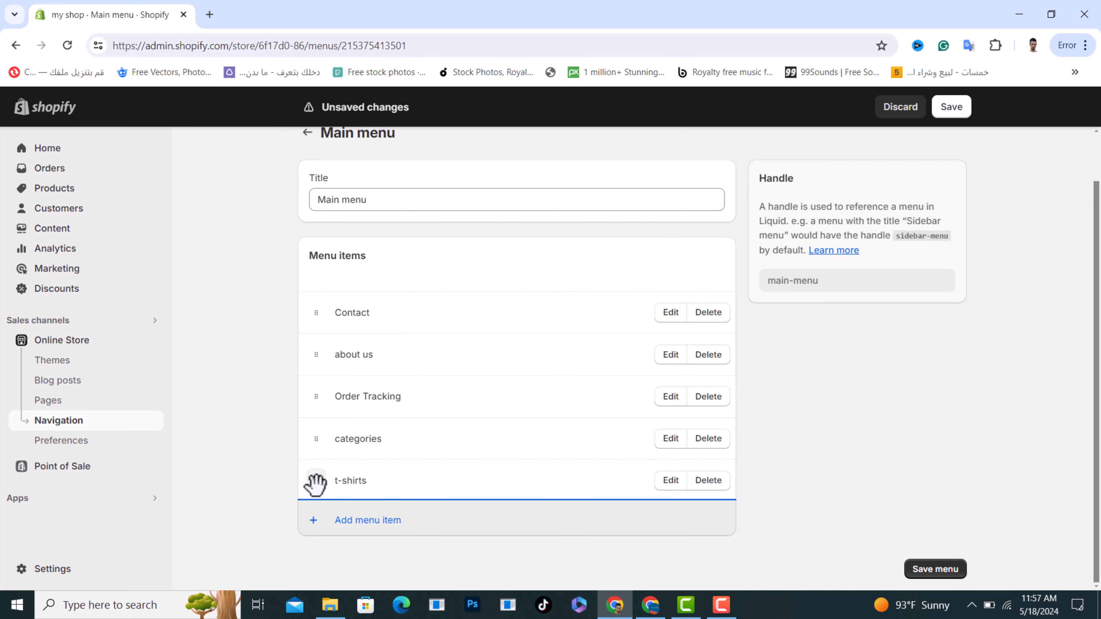
drag(316, 484, 368, 485)
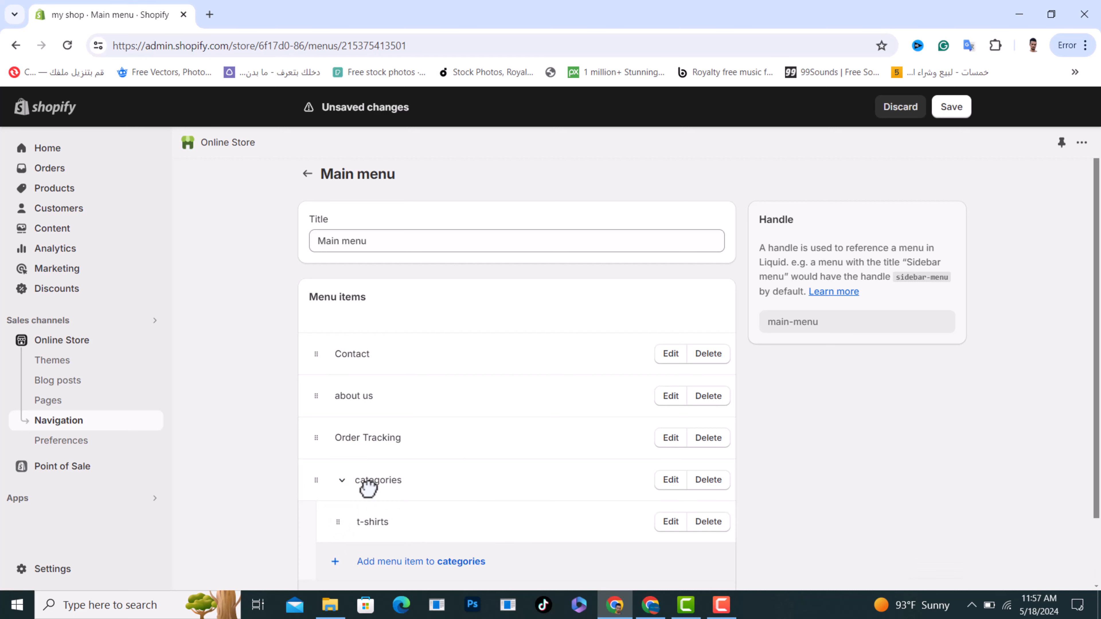
Add a "beauty" sub-item under categories, linked to the beauty collection, and save the Main menu
scroll(559, 472, down, 2)
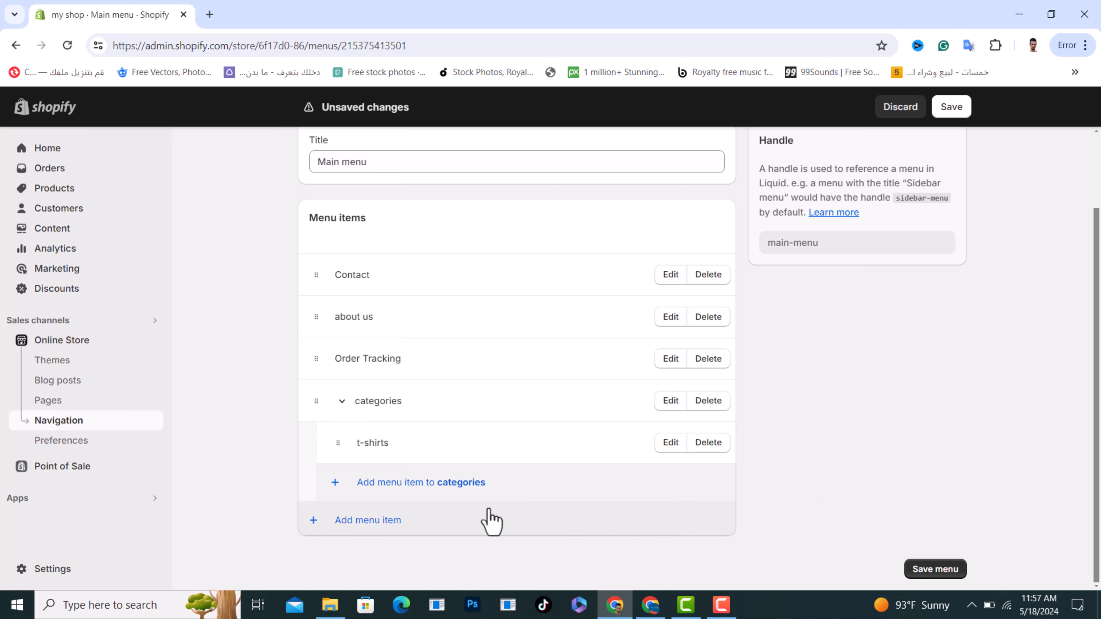
click(416, 482)
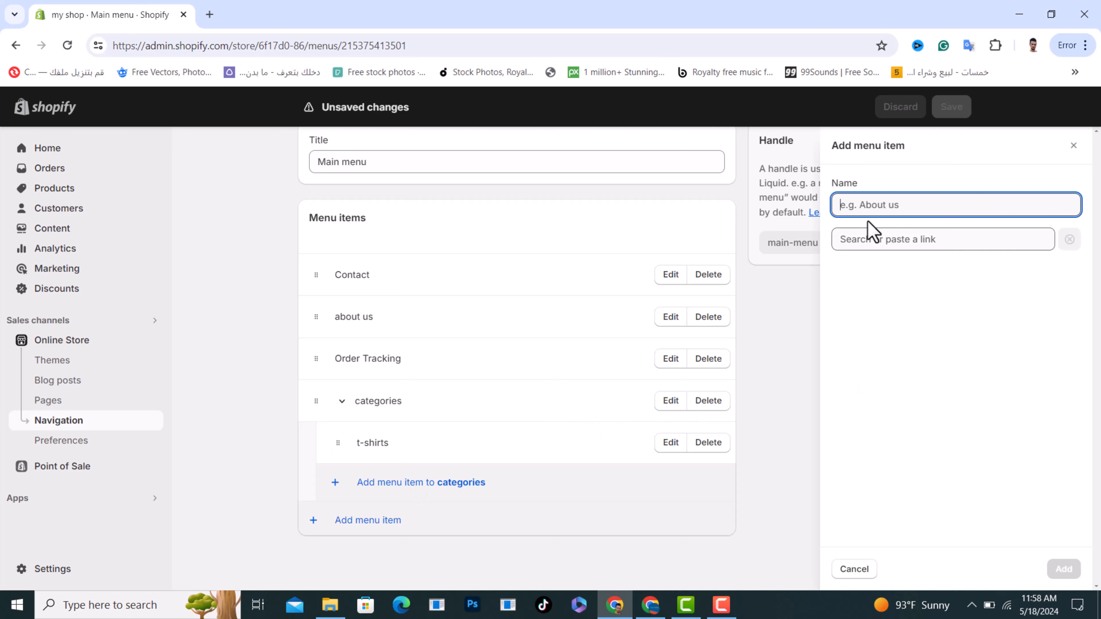
text(beauty)
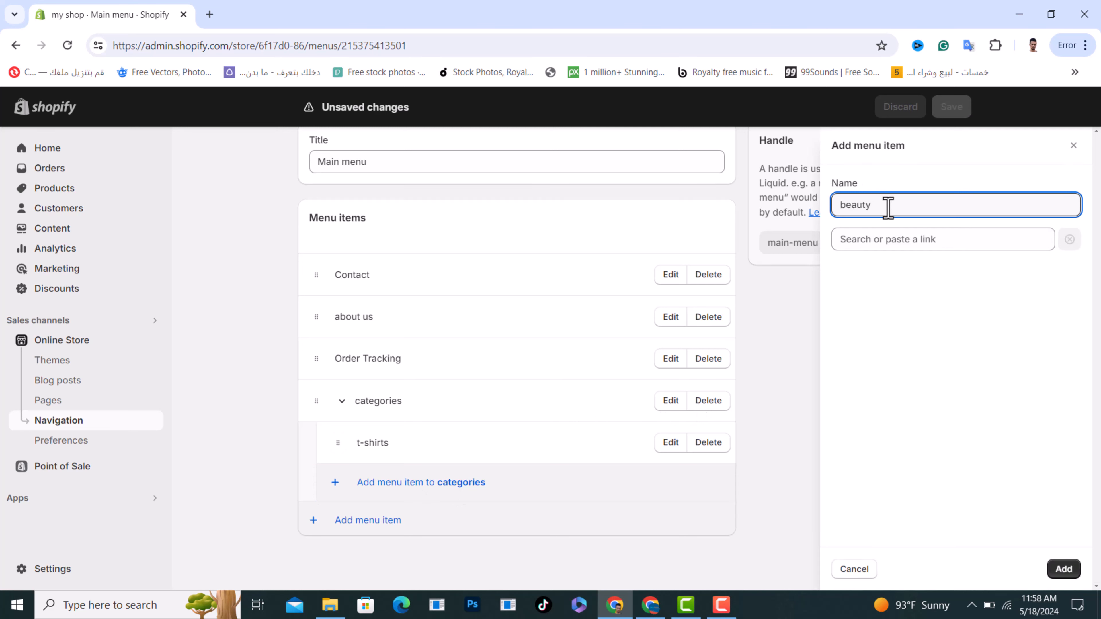
click(895, 241)
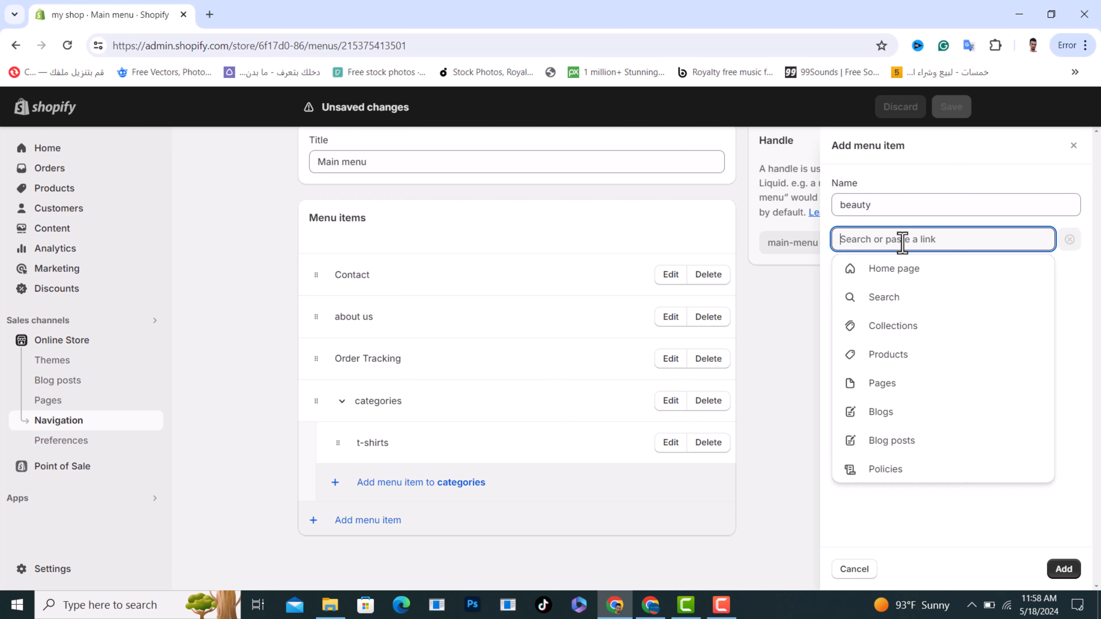
click(925, 331)
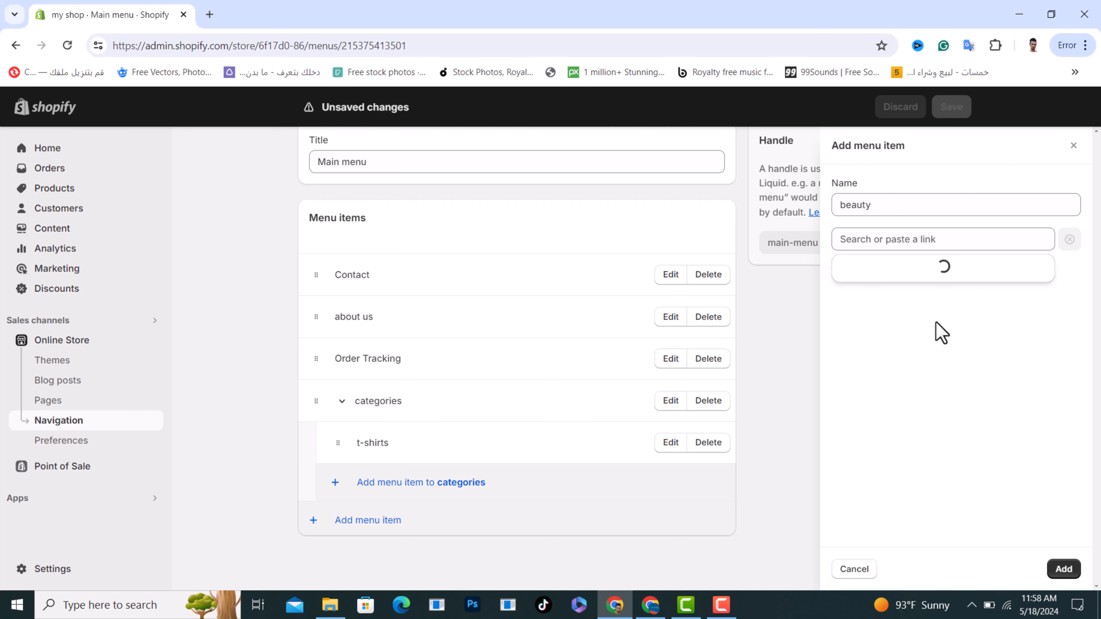
click(922, 326)
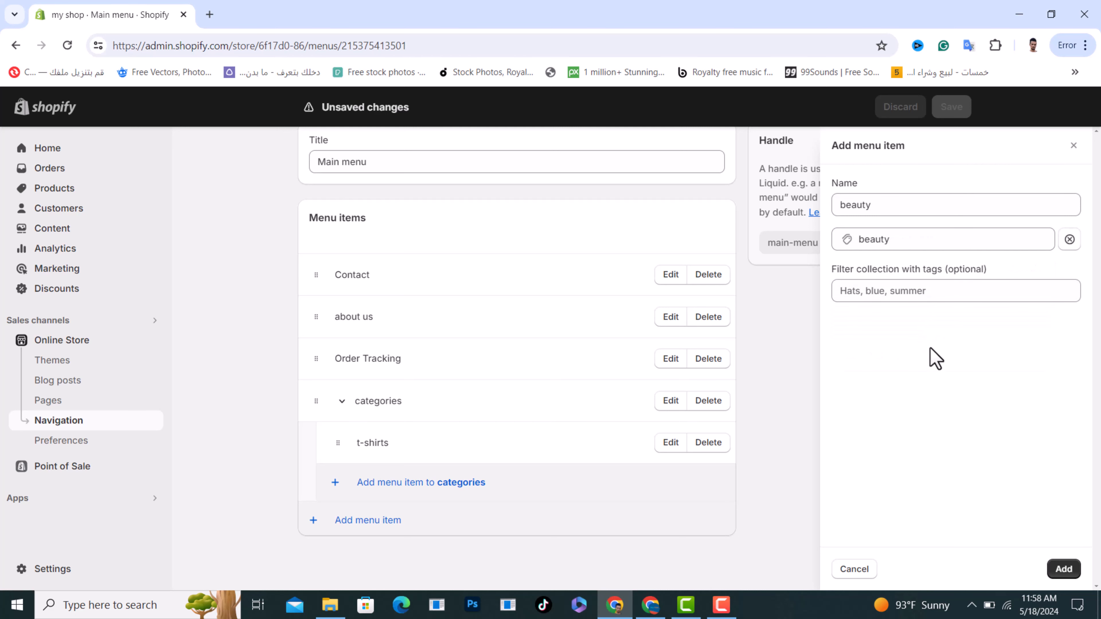
click(1063, 569)
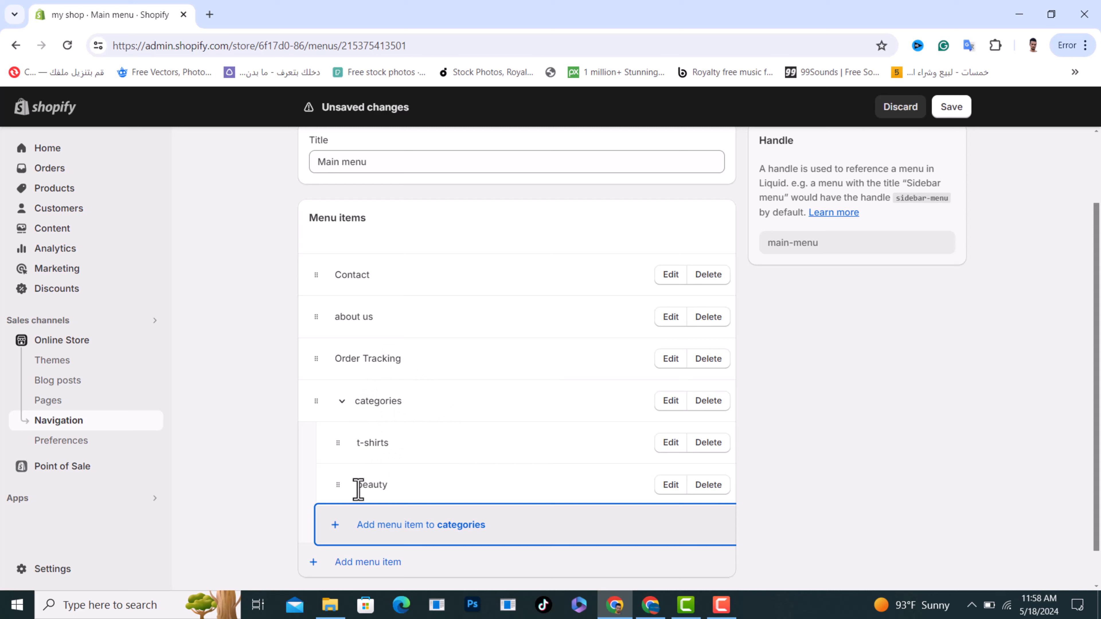
click(950, 109)
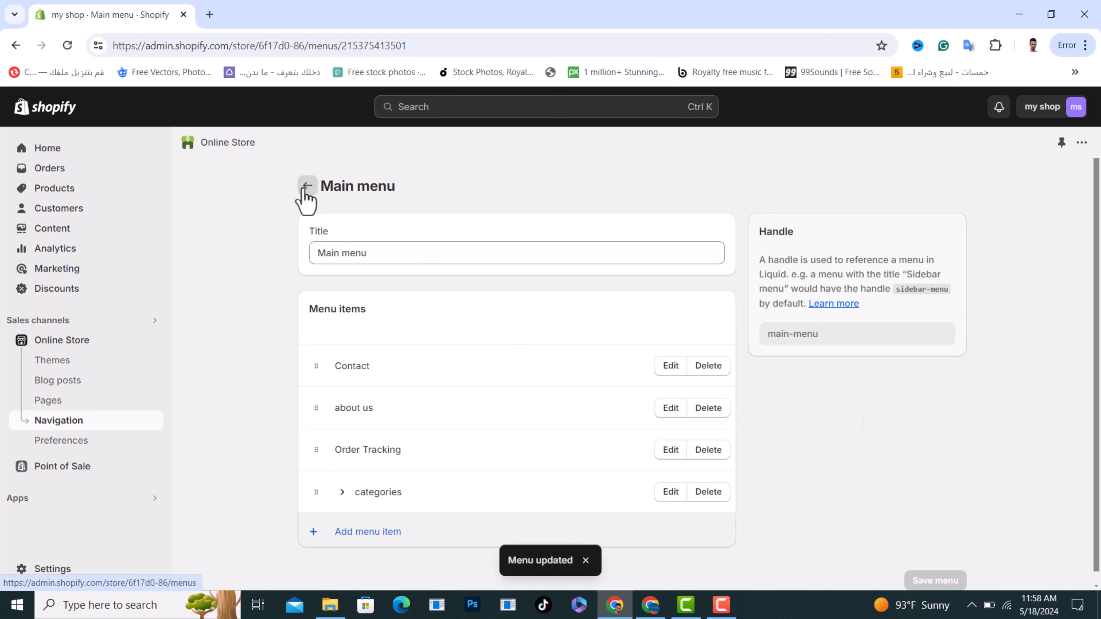
Open the live online store from the themes page and check the t-shirts collection through its categories menu
click(50, 364)
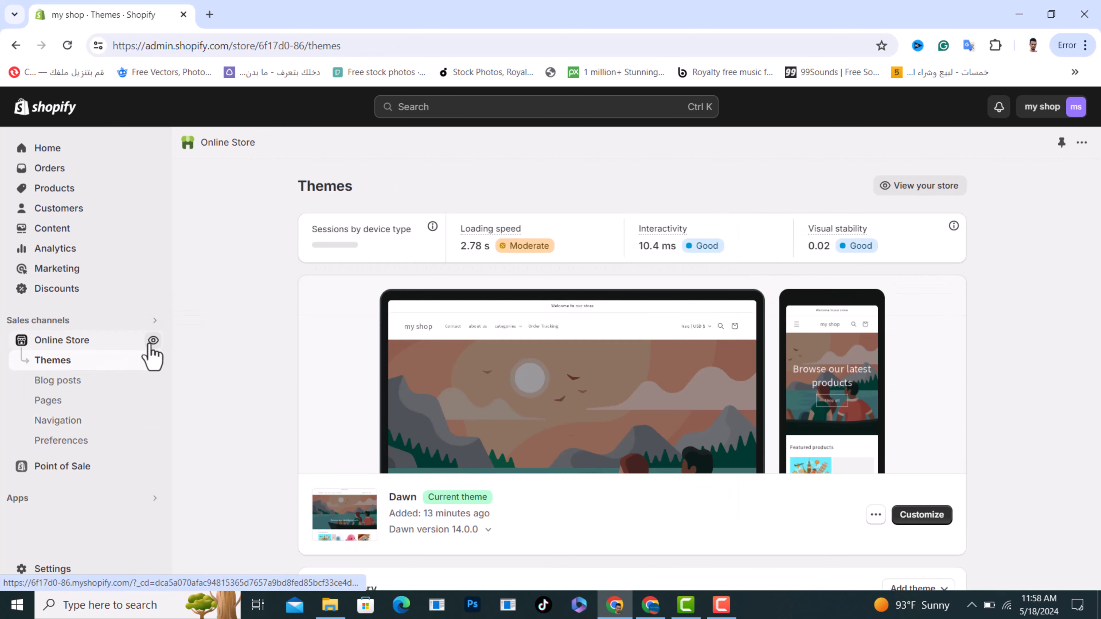
click(153, 340)
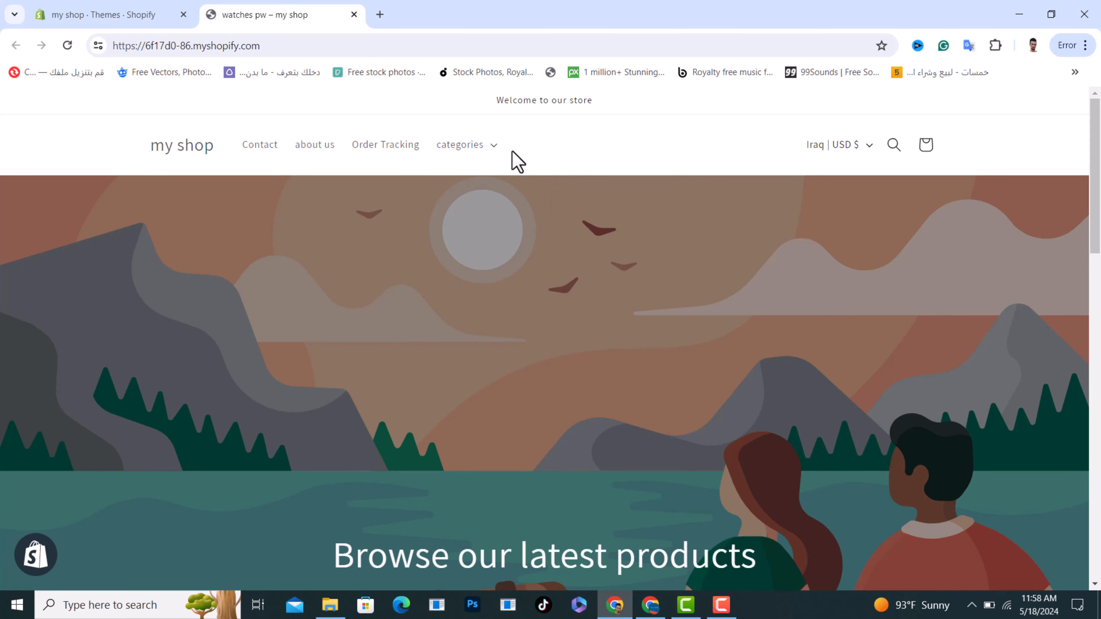
click(492, 150)
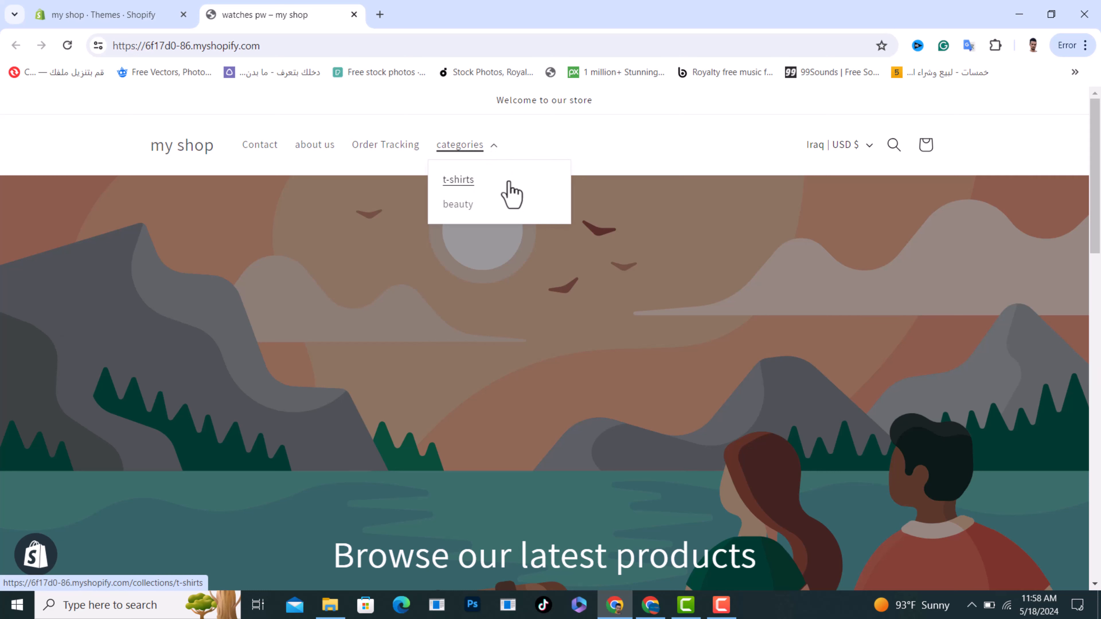
click(458, 180)
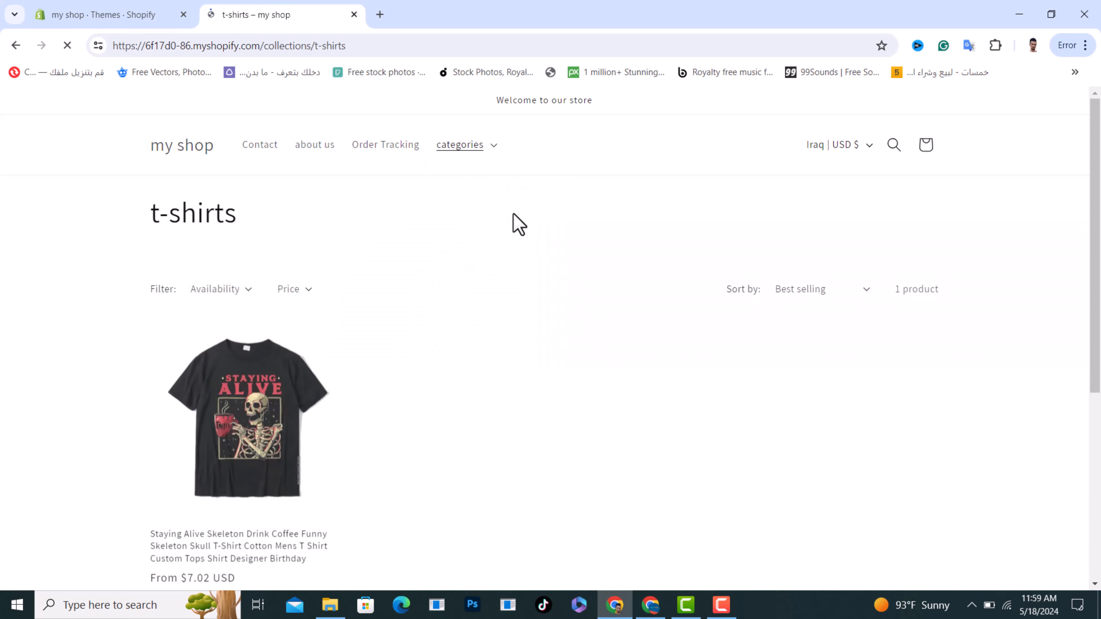
drag(271, 229, 137, 236)
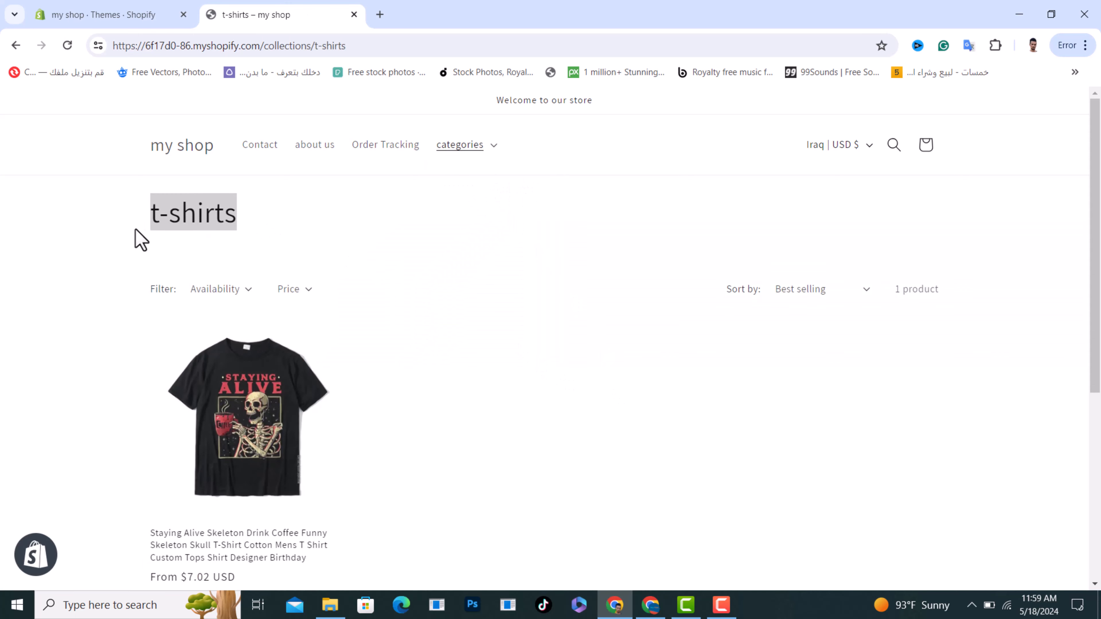
click(464, 324)
scroll(424, 353, down, 3)
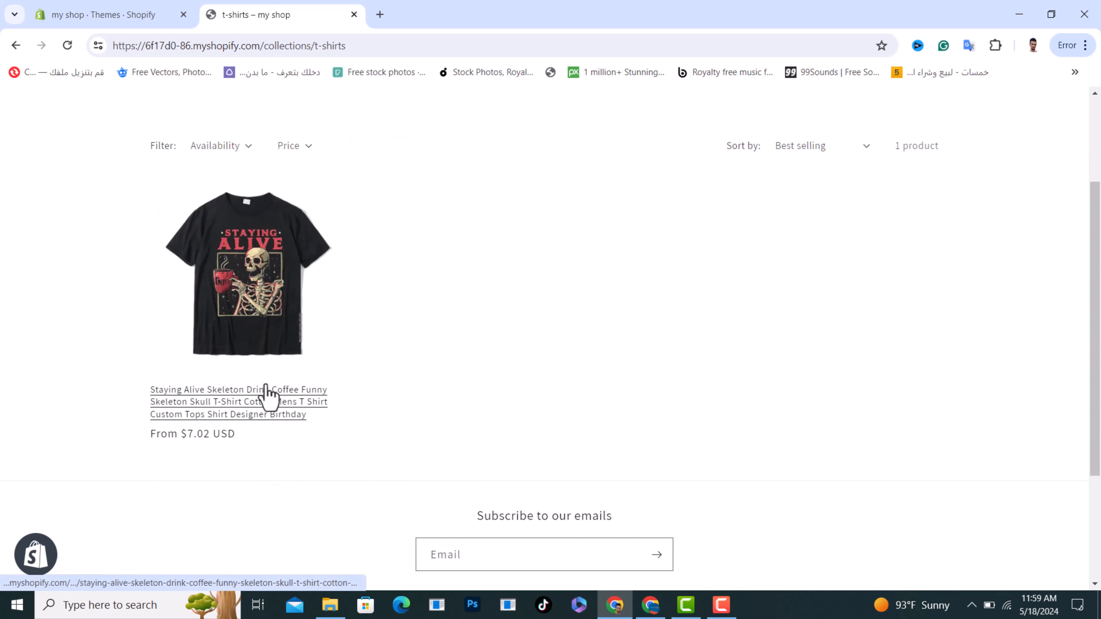
scroll(525, 396, up, 3)
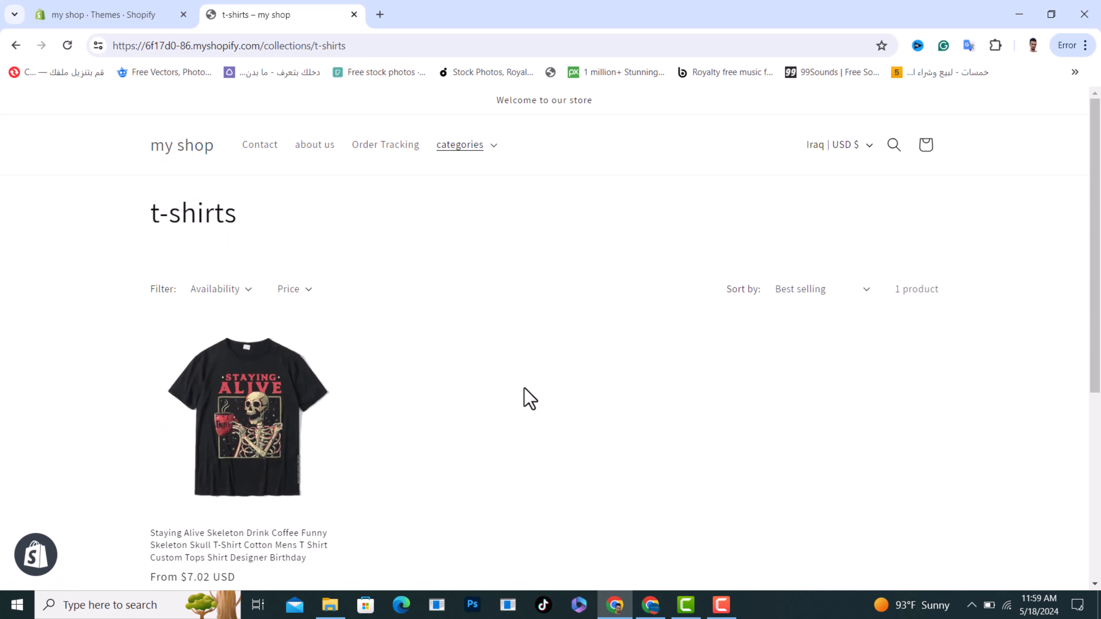
Open the beauty collection from the storefront's categories menu and check its product listing
click(495, 153)
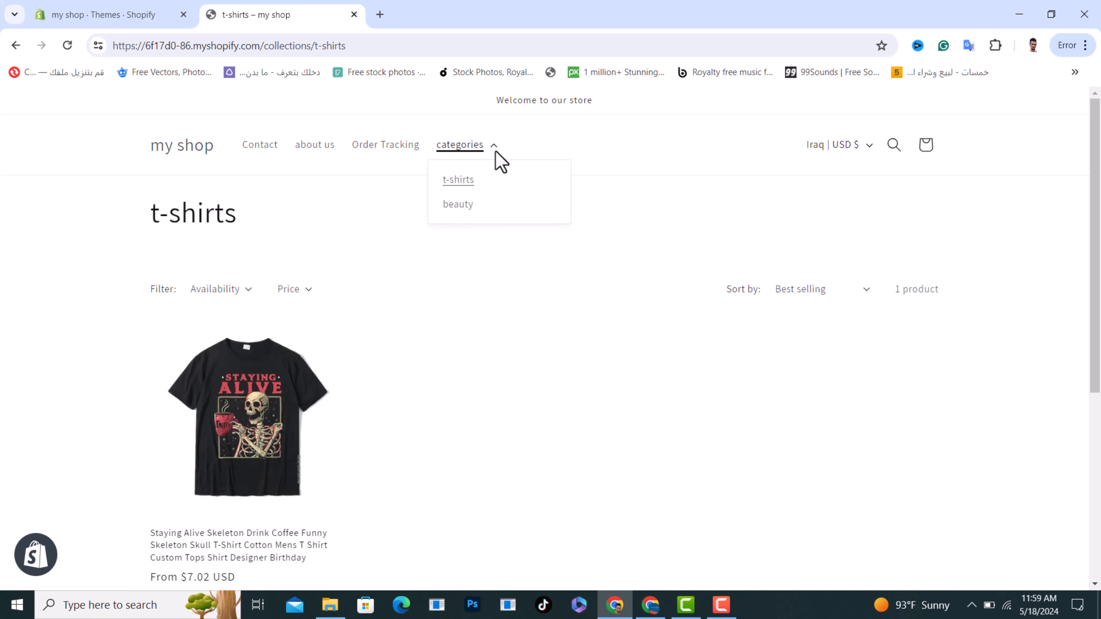
click(454, 205)
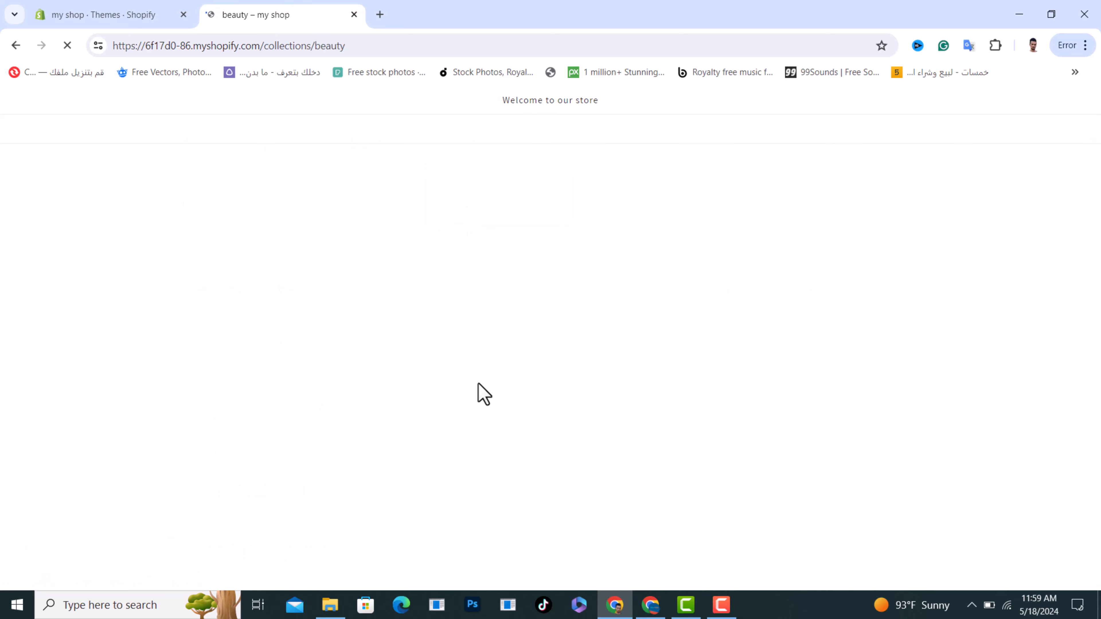
scroll(482, 391, down, 3)
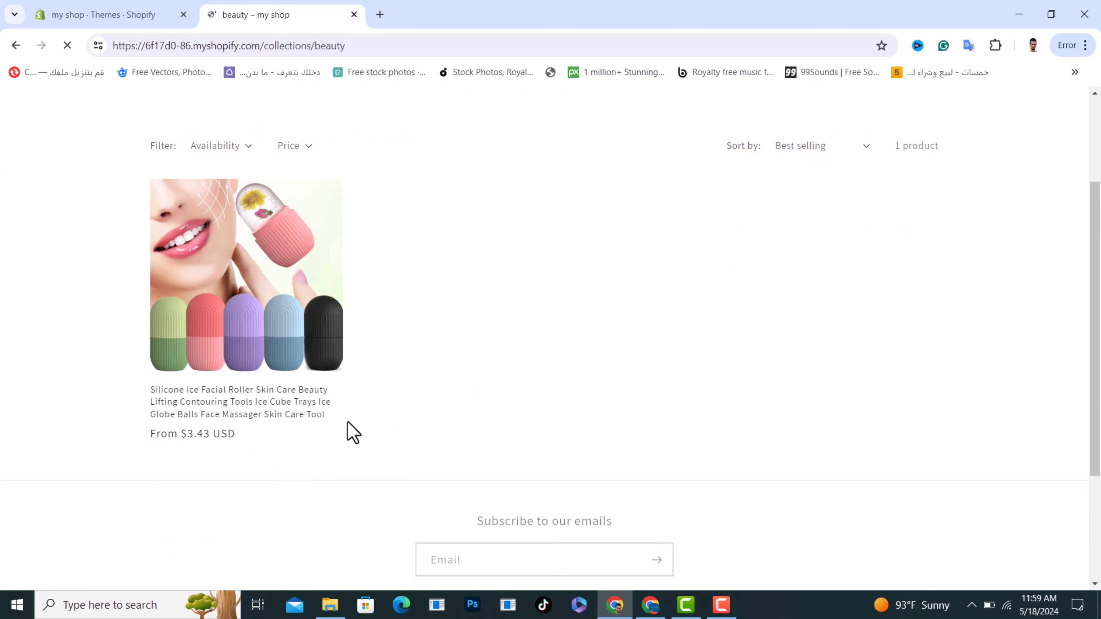
scroll(568, 352, up, 3)
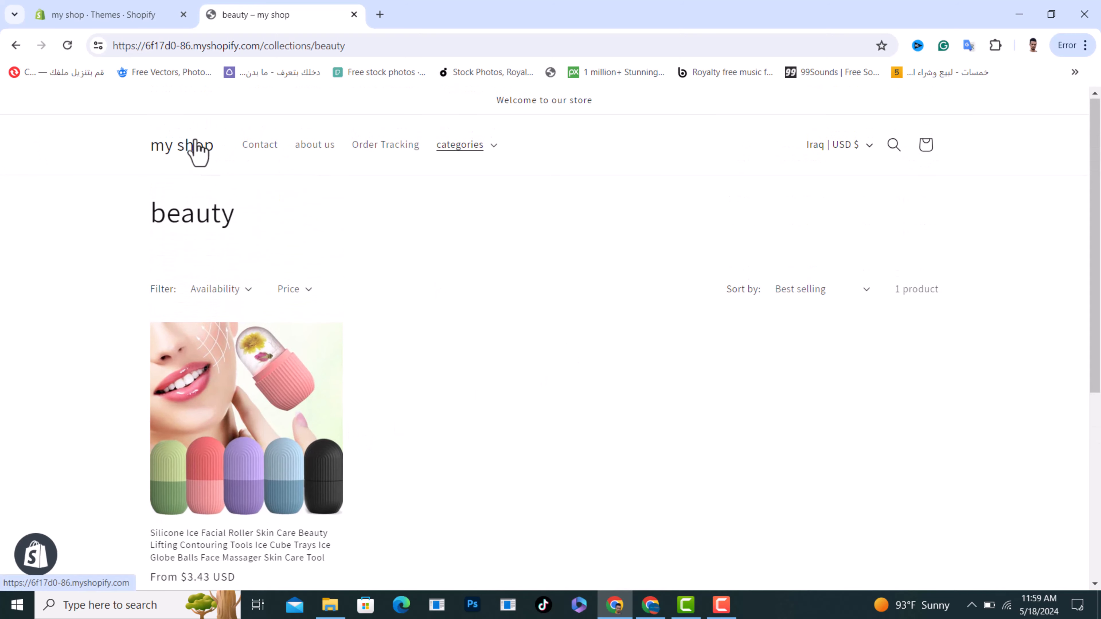
Return to the store admin and review the list of the online store's pages
click(110, 9)
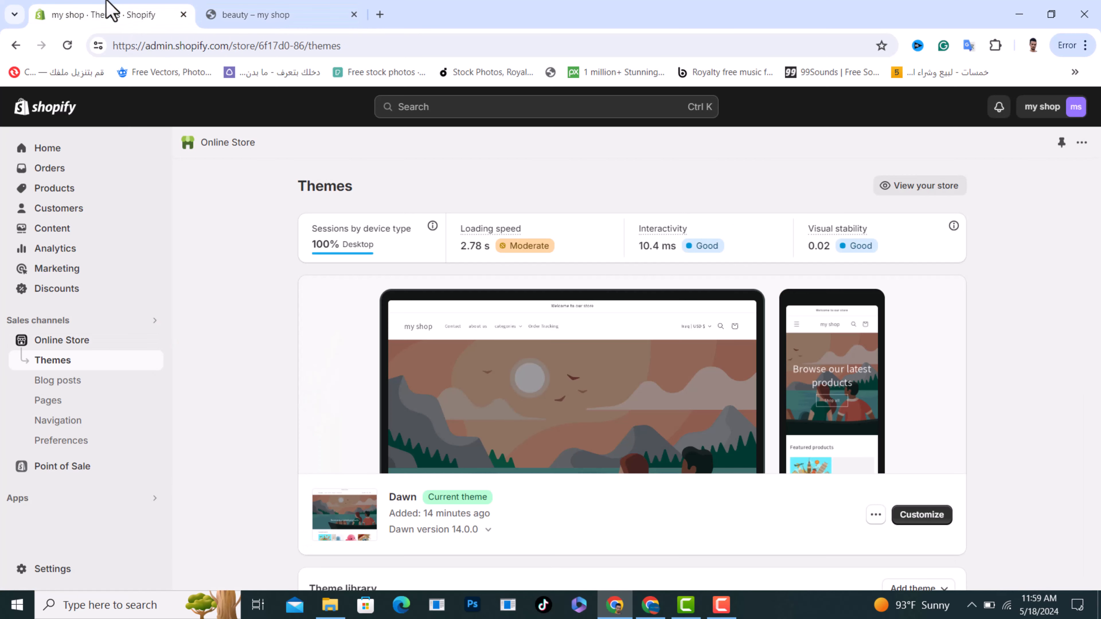
click(49, 403)
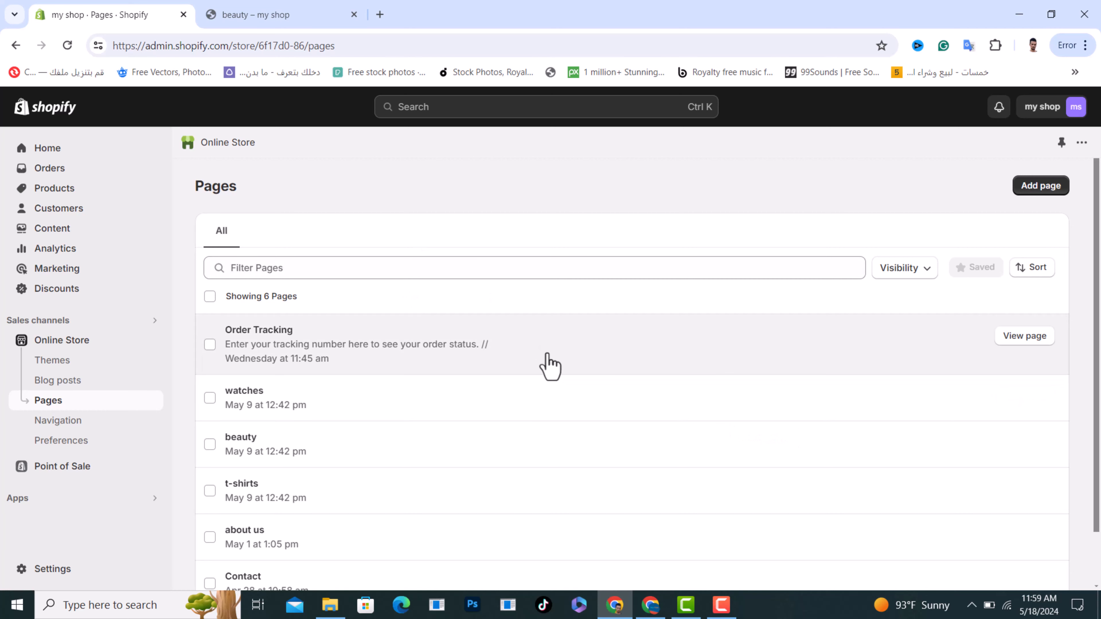
scroll(549, 370, down, 2)
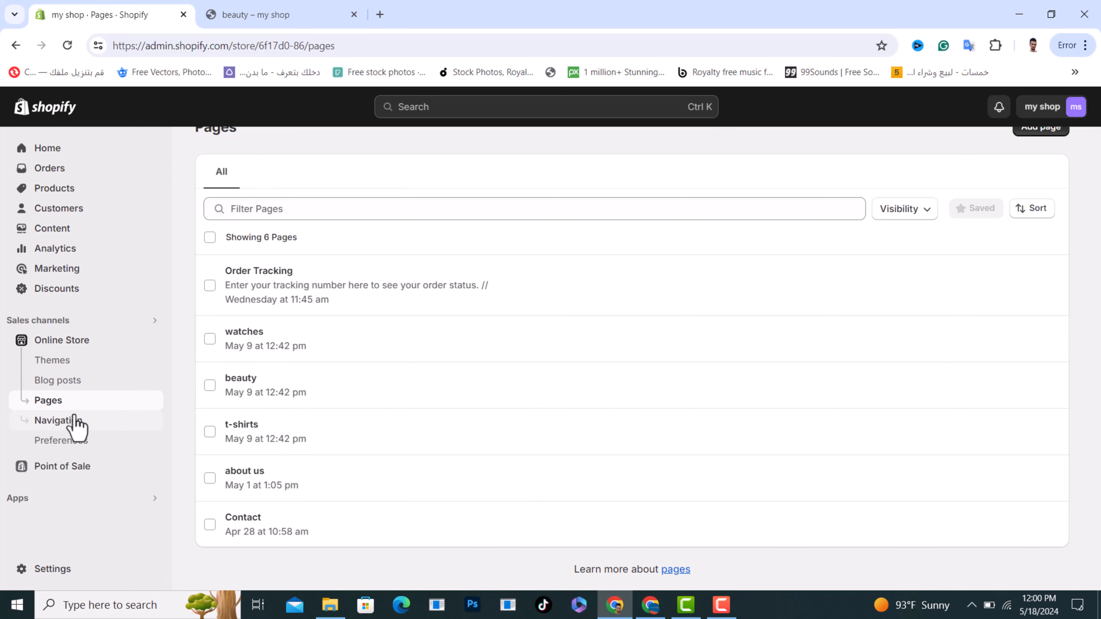
Reopen the Main menu in the navigation settings and expand categories to review its nested items
click(69, 427)
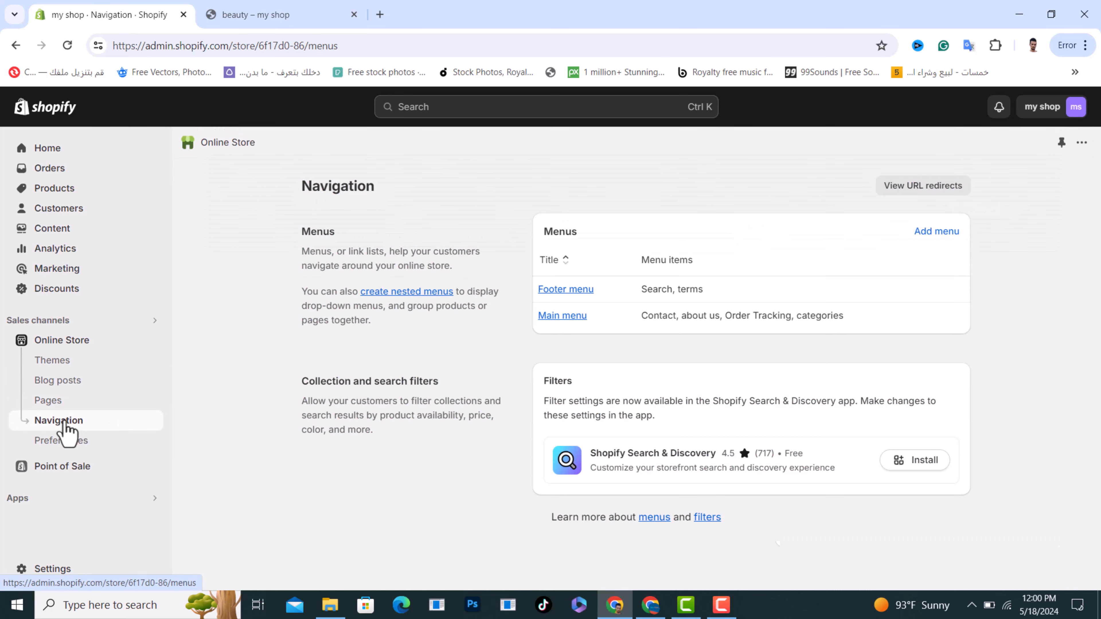
click(564, 319)
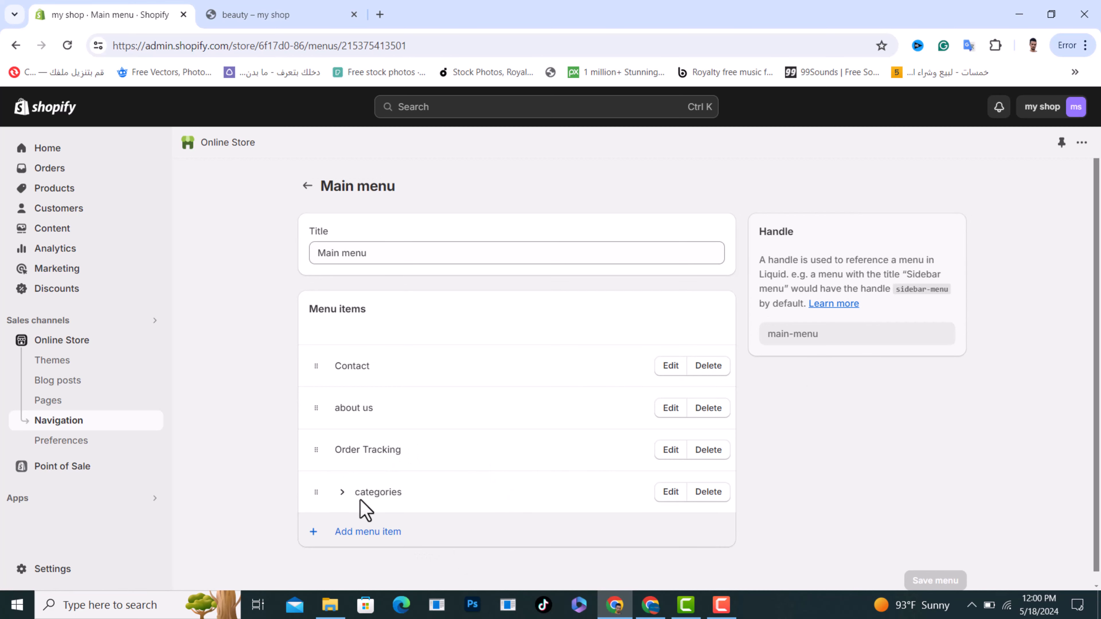
drag(354, 493, 401, 495)
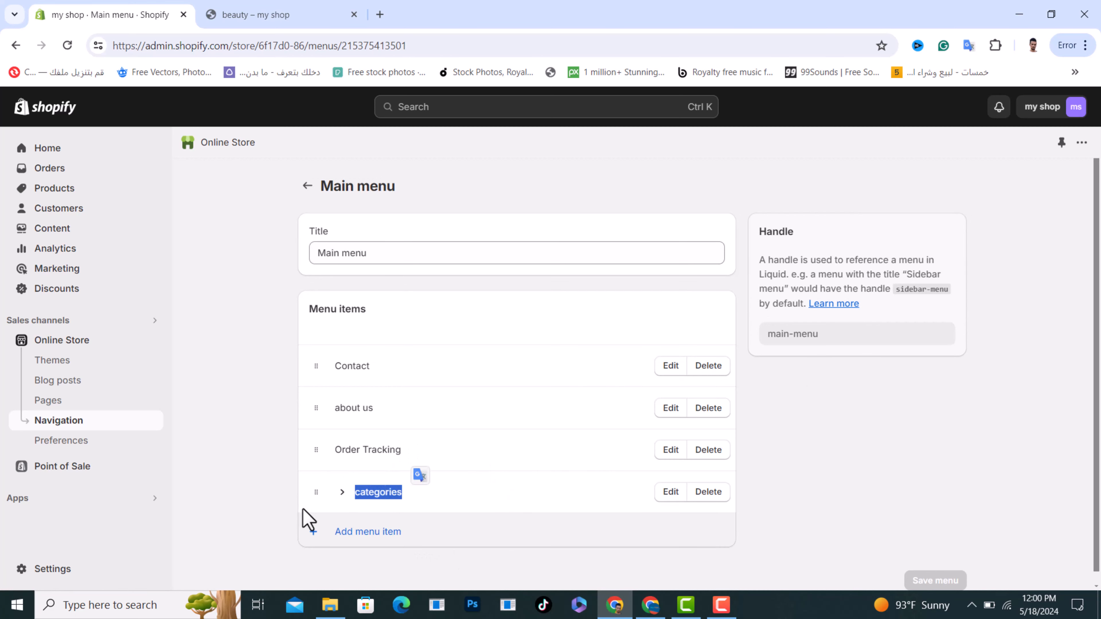
click(278, 455)
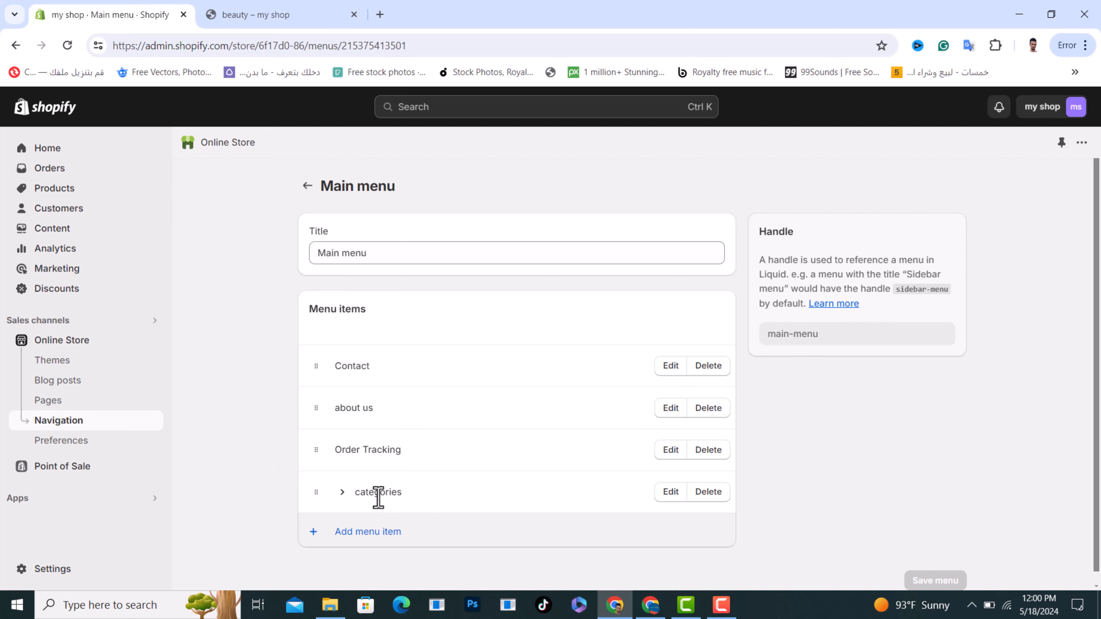
click(341, 493)
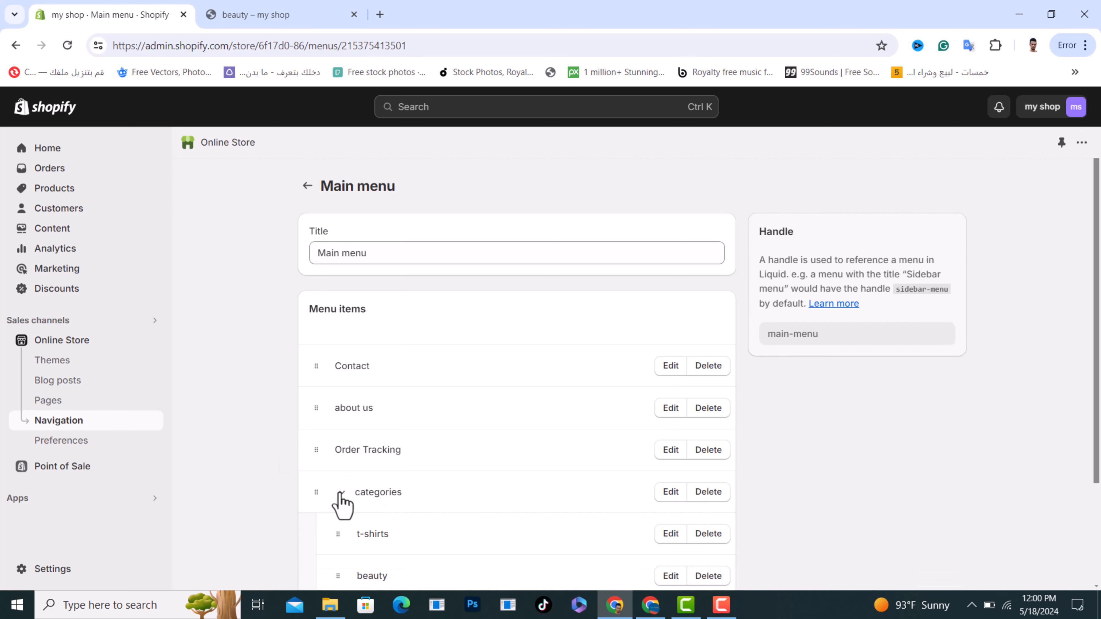
scroll(548, 467, down, 3)
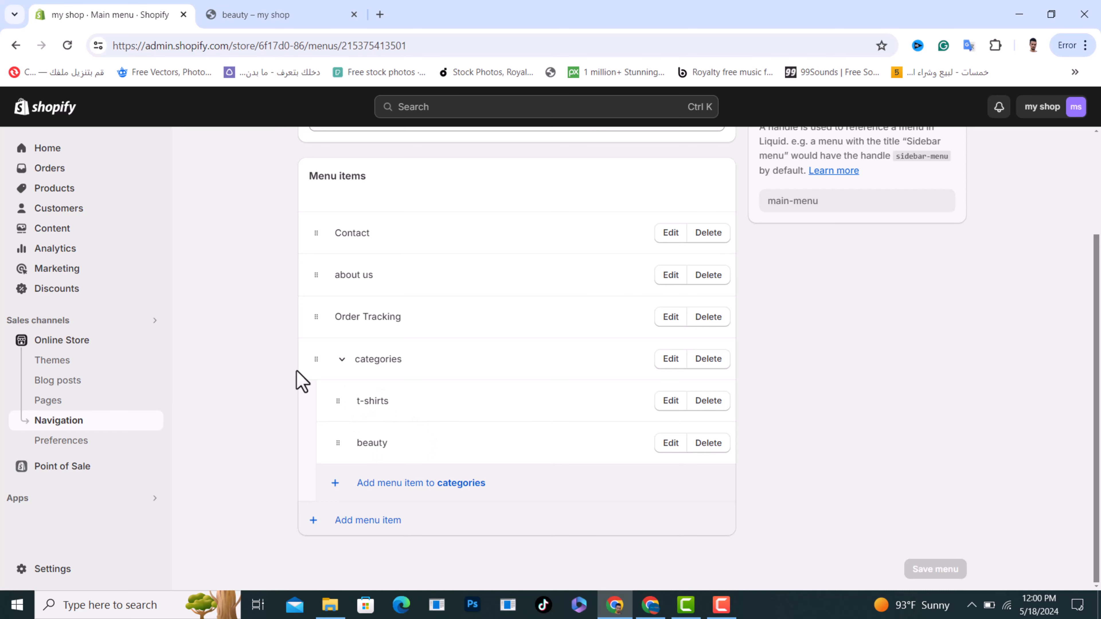
Open the current Dawn theme for customization from the online store's themes page and look over its home page
scroll(241, 310, up, 3)
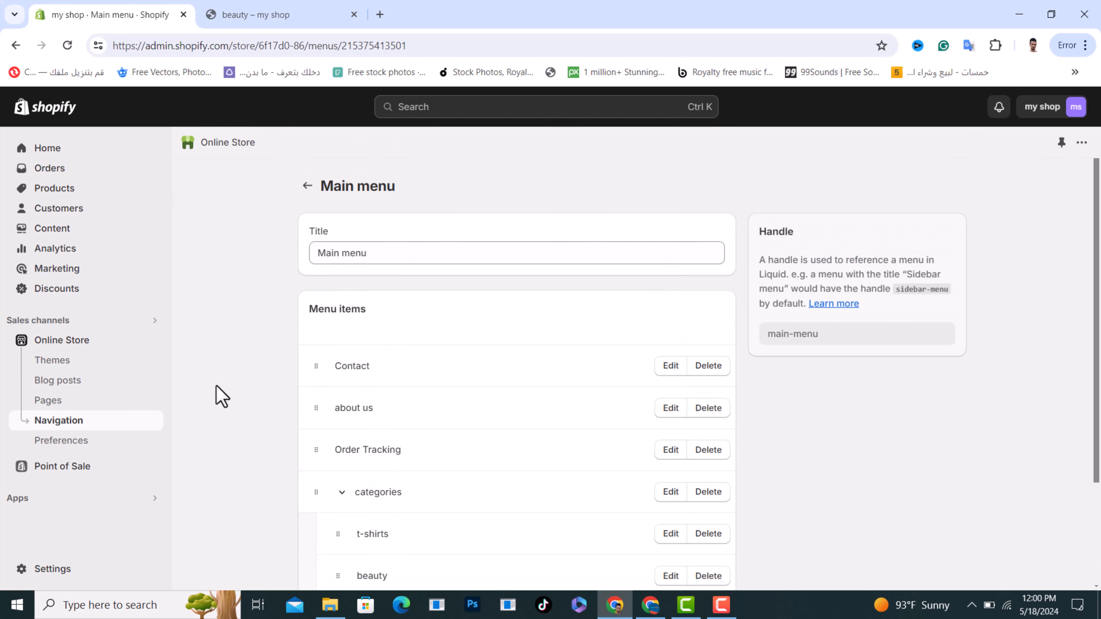
click(84, 345)
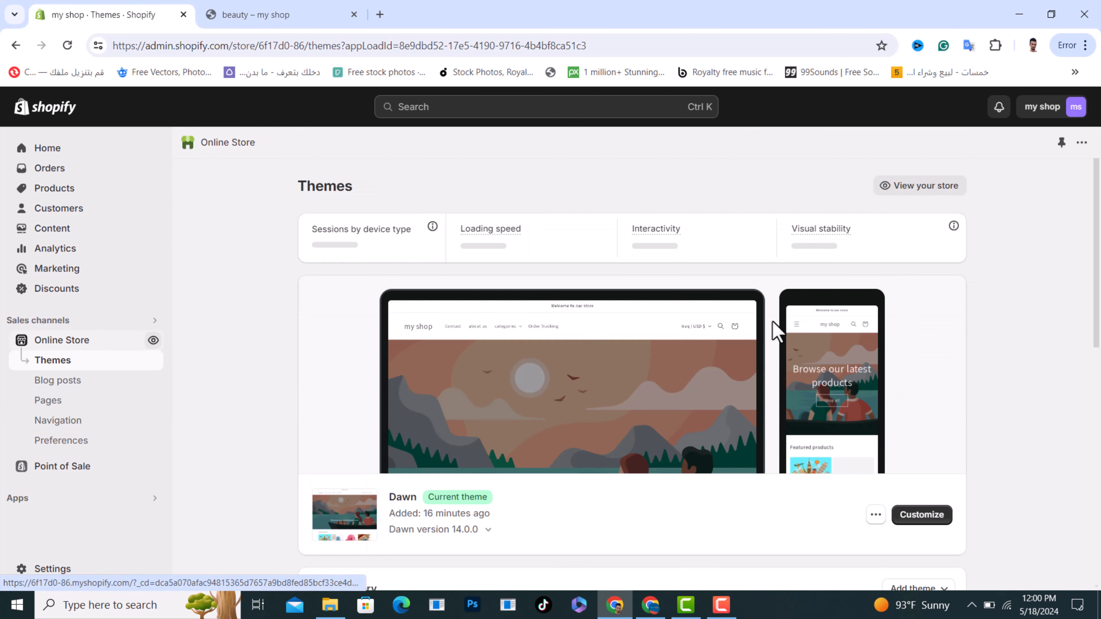
click(922, 519)
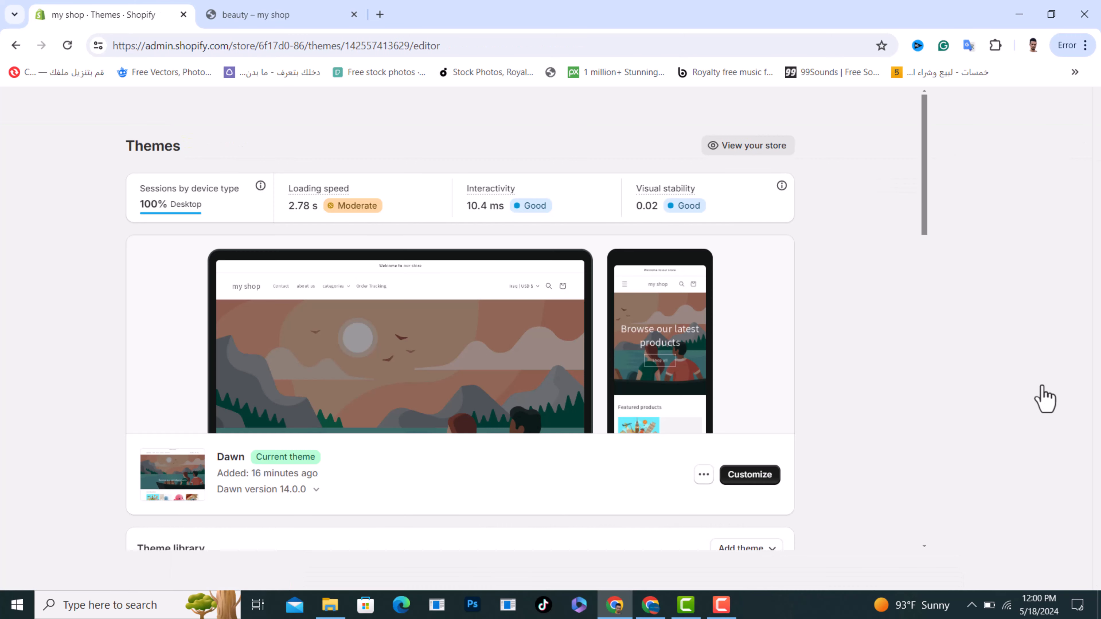
scroll(537, 409, down, 10)
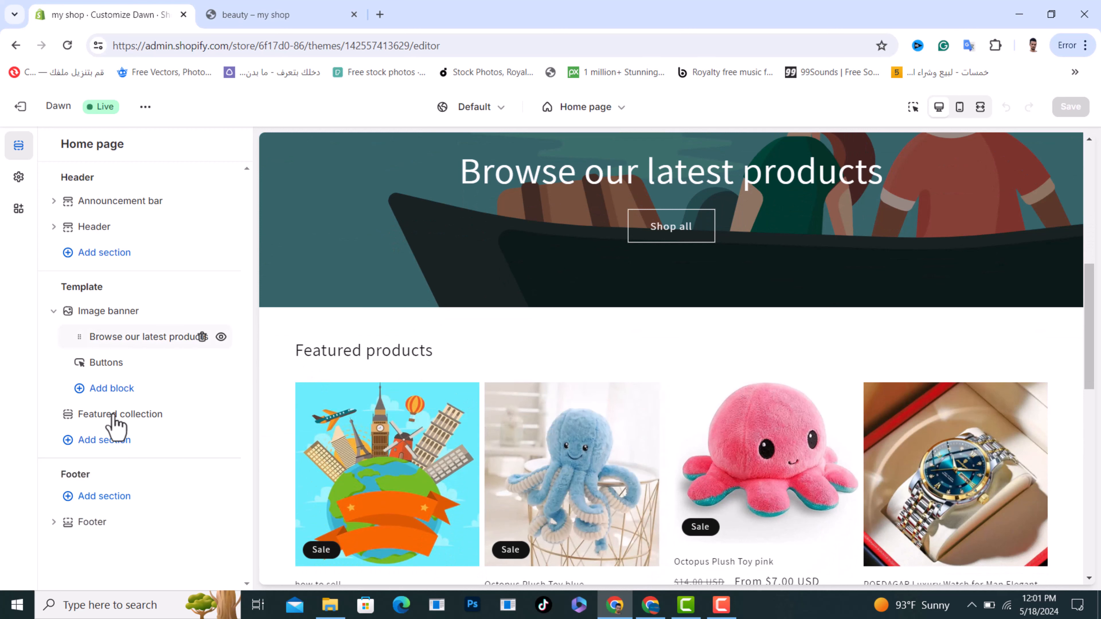
Add a Featured collection section to the home page template
click(105, 443)
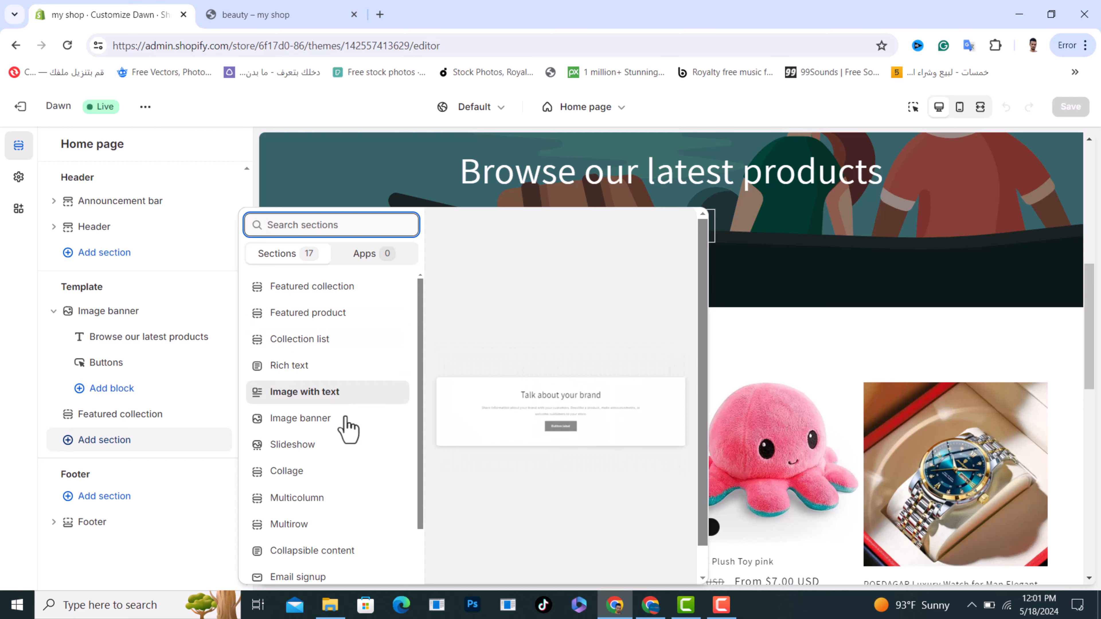
scroll(344, 456, down, 4)
scroll(326, 565, up, 2)
scroll(326, 564, up, 1)
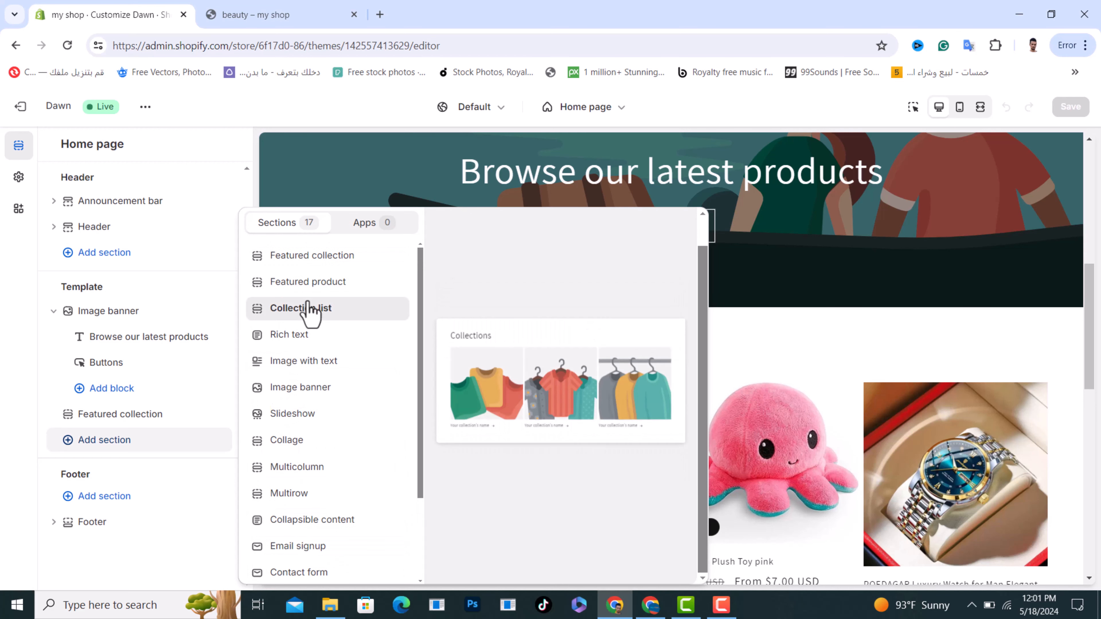
click(305, 259)
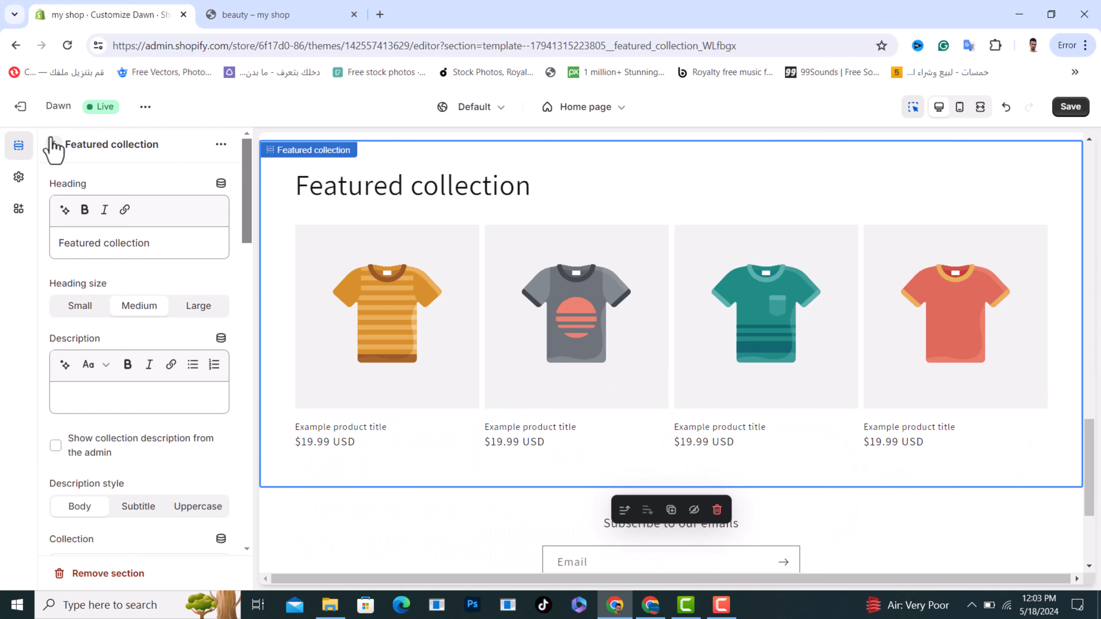
Assign the t-shirts collection to the new Featured collection section
drag(176, 243, 66, 249)
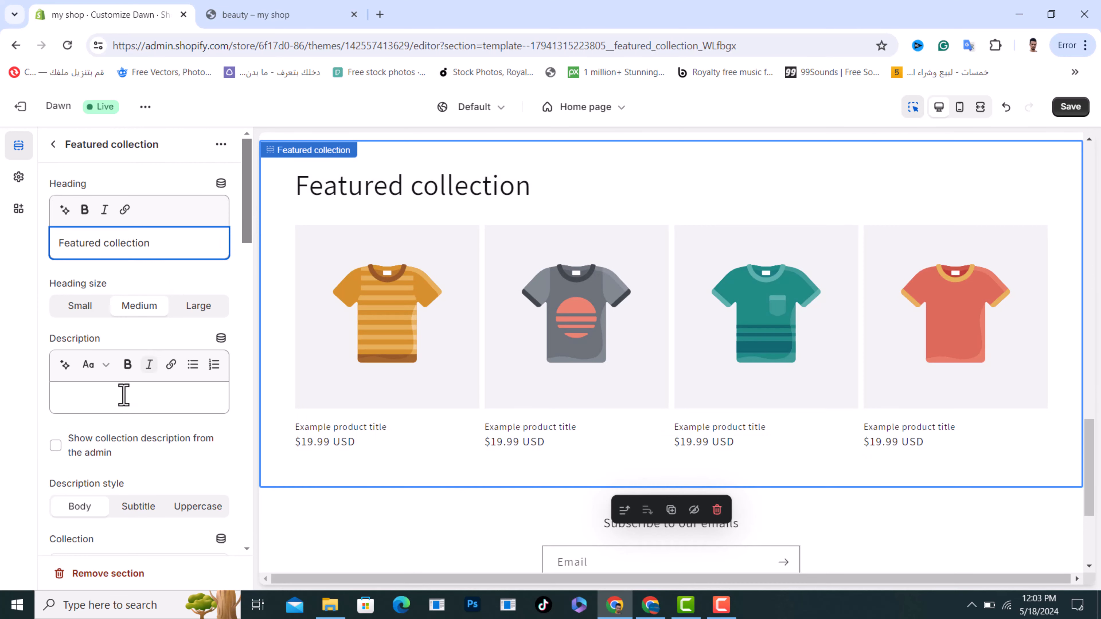
click(120, 402)
scroll(120, 403, down, 12)
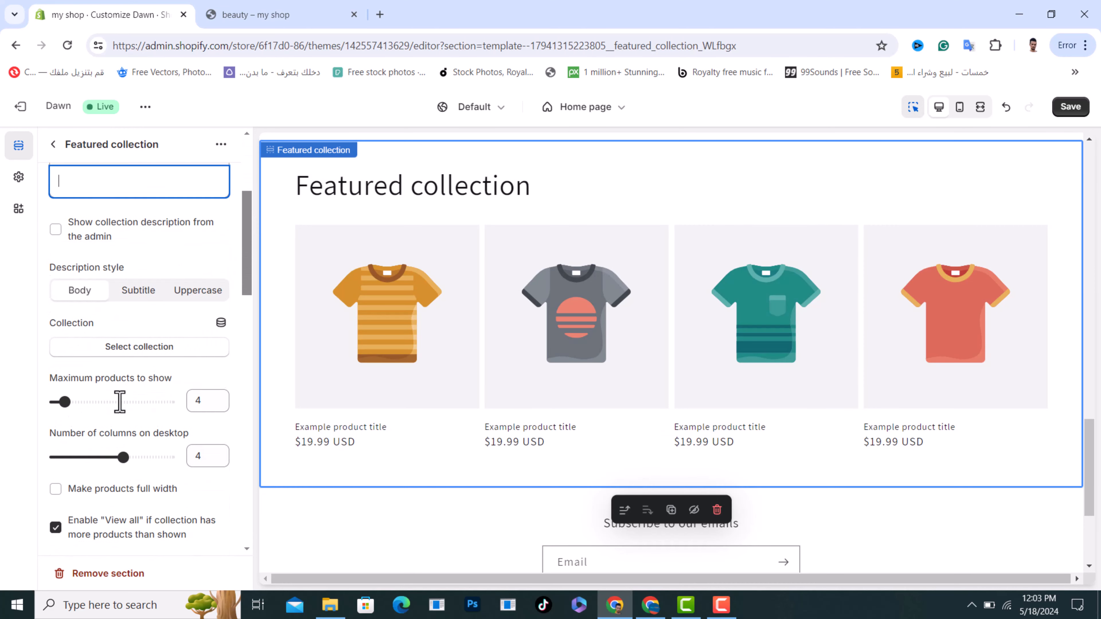
scroll(120, 402, down, 2)
scroll(120, 403, up, 10)
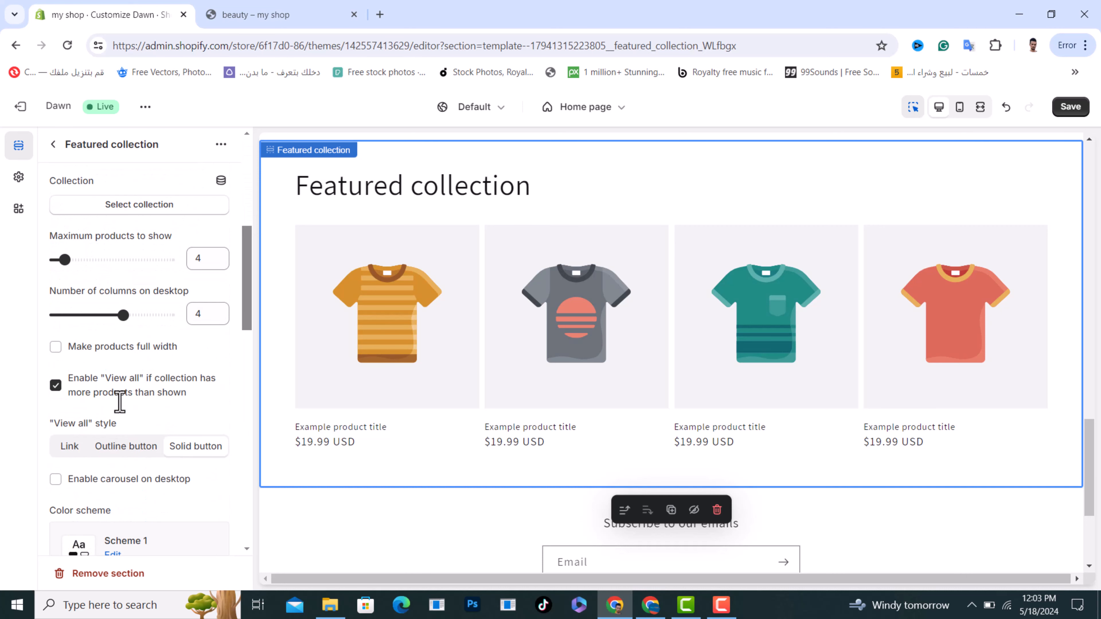
scroll(120, 403, up, 2)
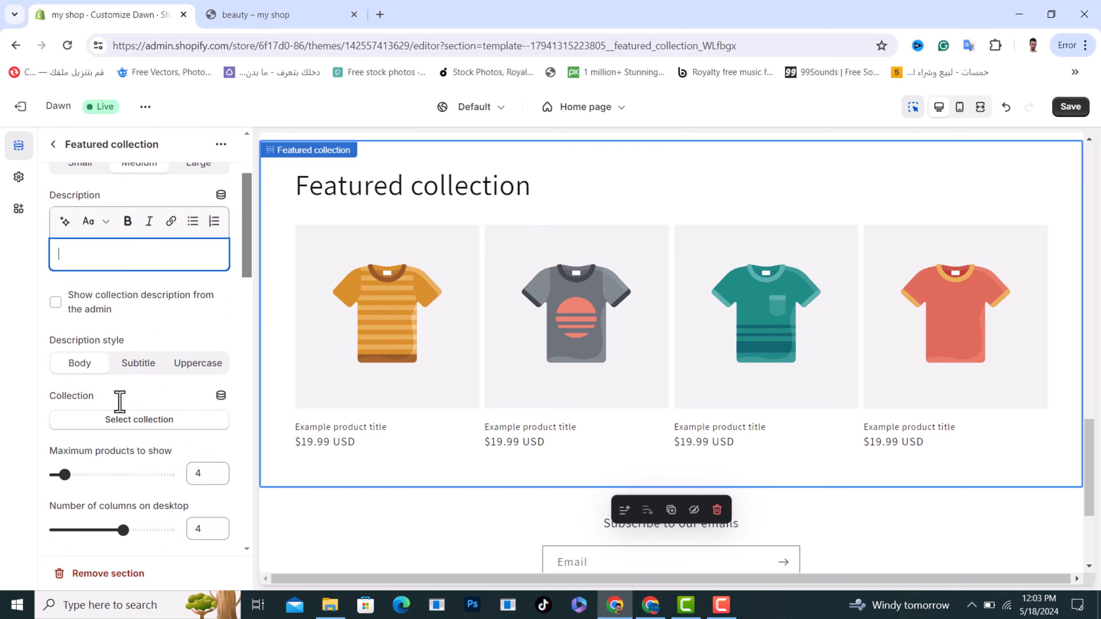
click(139, 424)
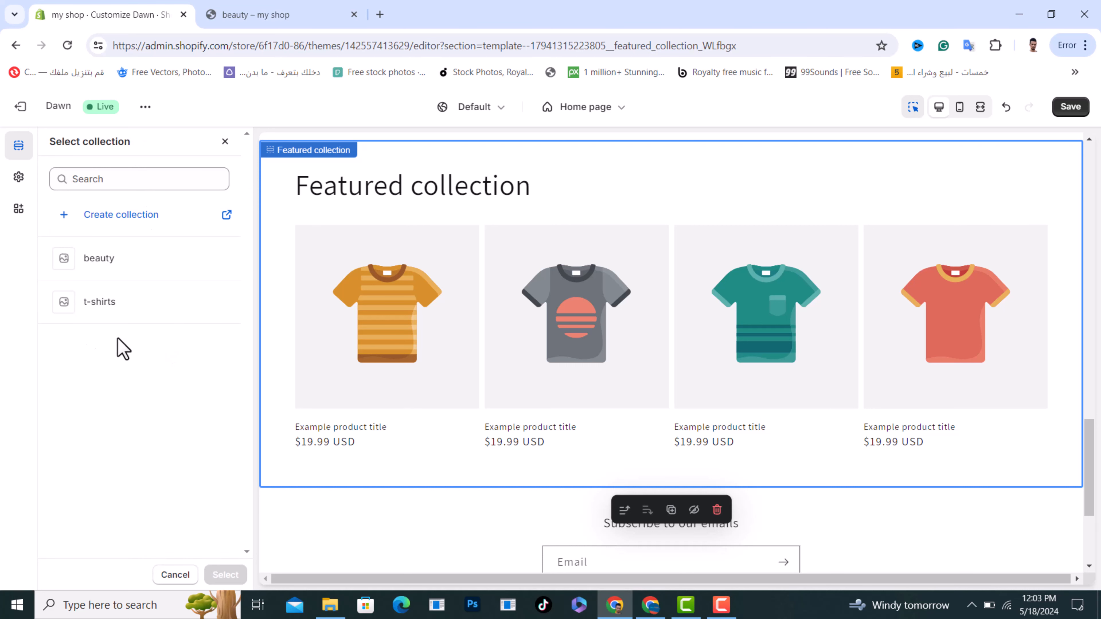
click(77, 311)
click(226, 577)
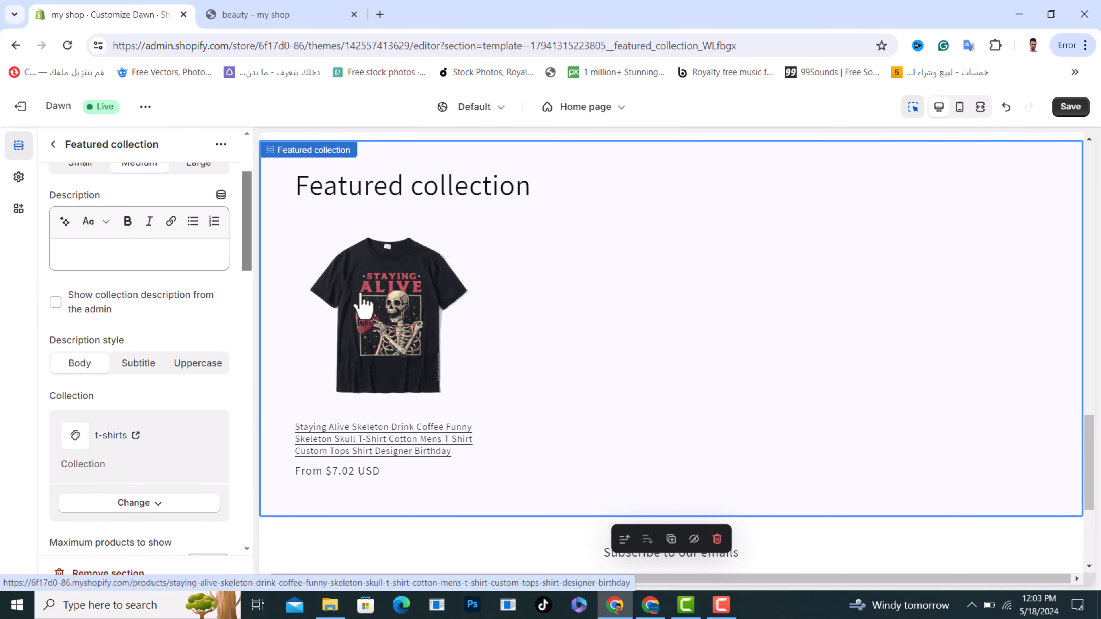
Review the Featured collection section's product card, mobile layout and padding settings, and return to the home page's section list
scroll(174, 384, down, 8)
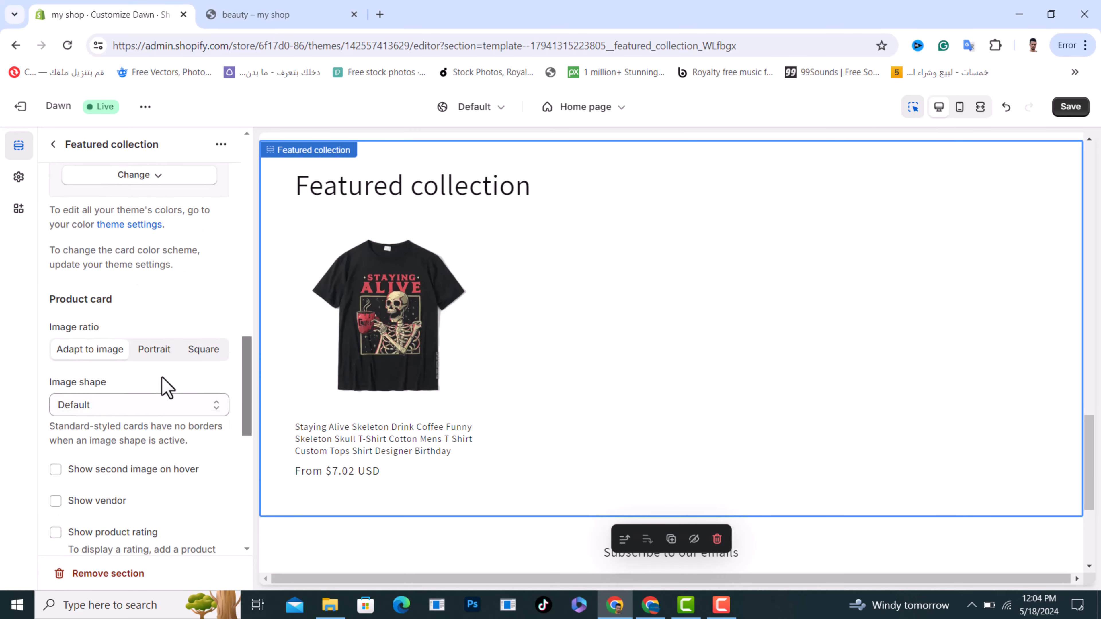
scroll(167, 386, up, 3)
scroll(167, 385, down, 10)
scroll(167, 388, down, 4)
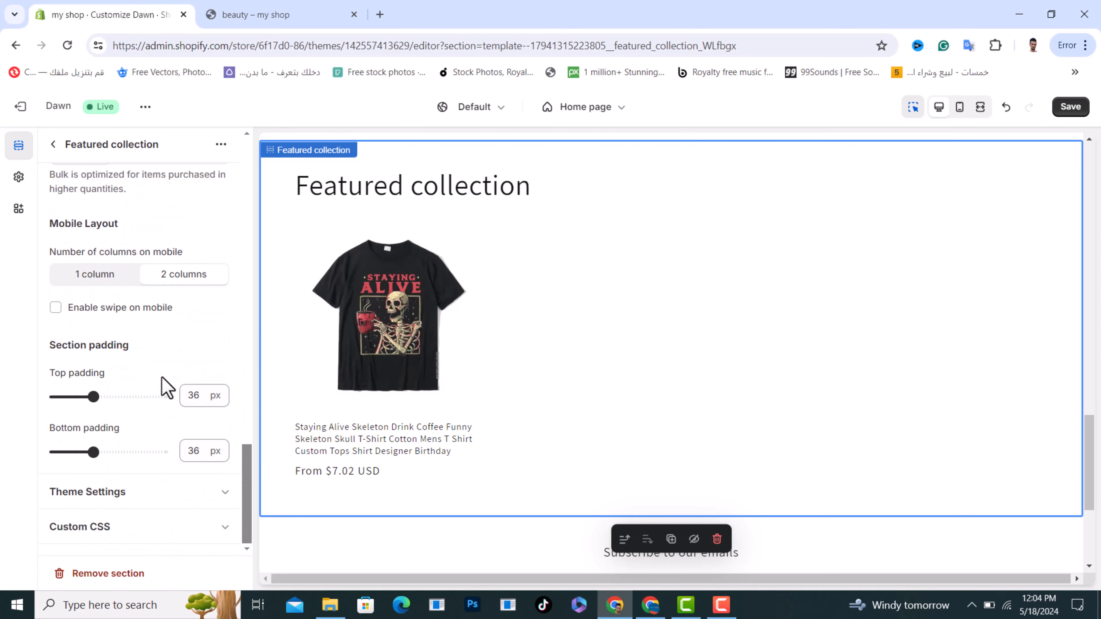
scroll(165, 388, up, 15)
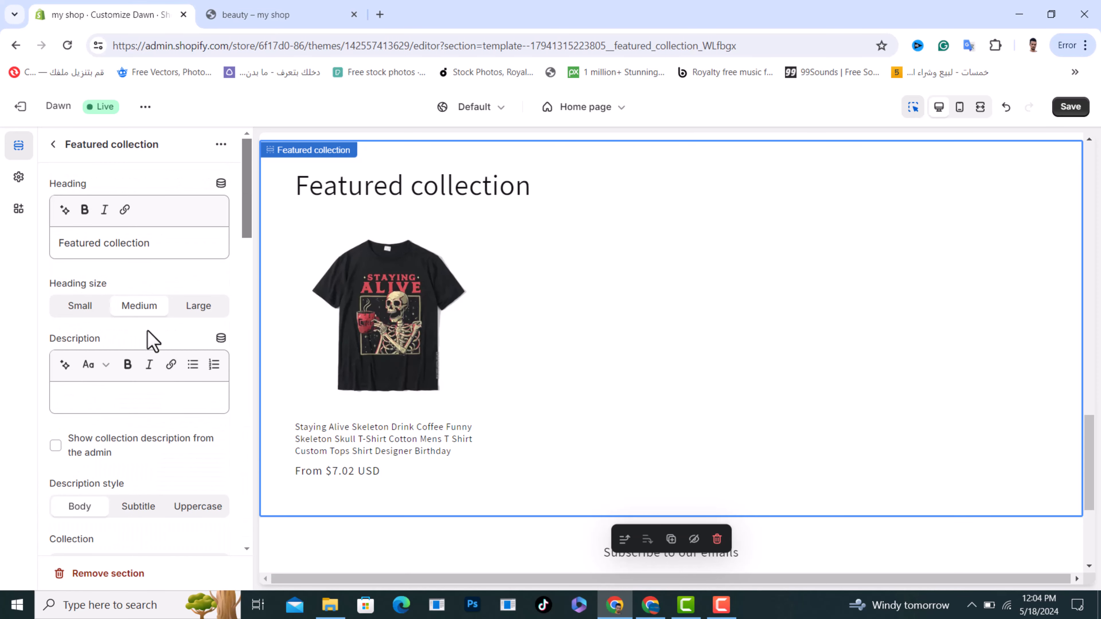
click(53, 145)
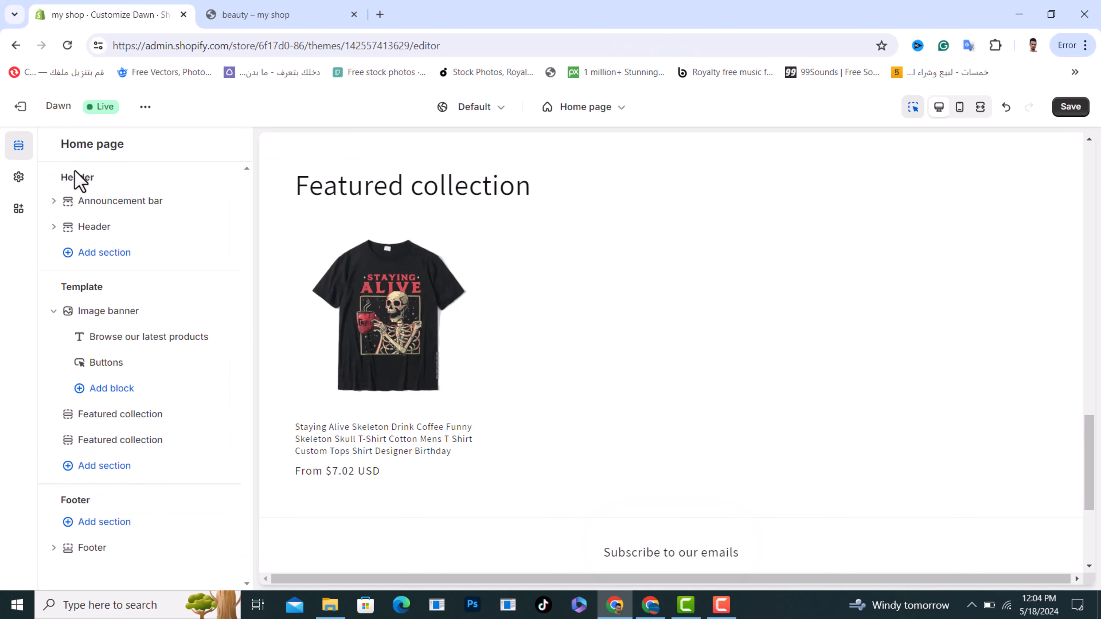
Add a Featured product section to the home page template and assign the Silicone Ice Facial Roller product to it
click(104, 467)
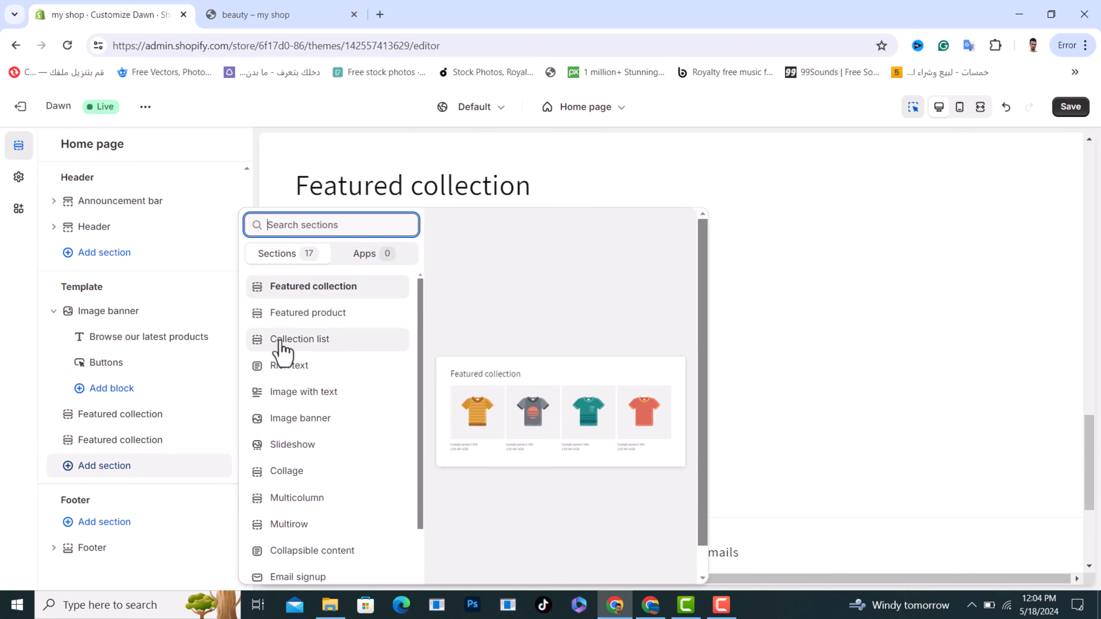
click(307, 314)
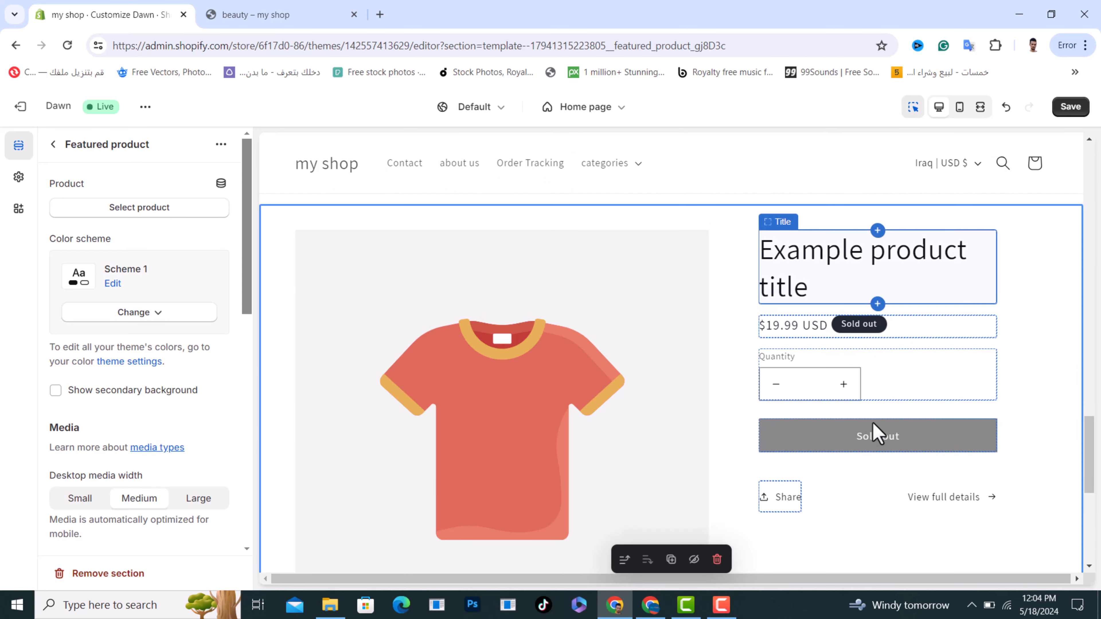
click(143, 210)
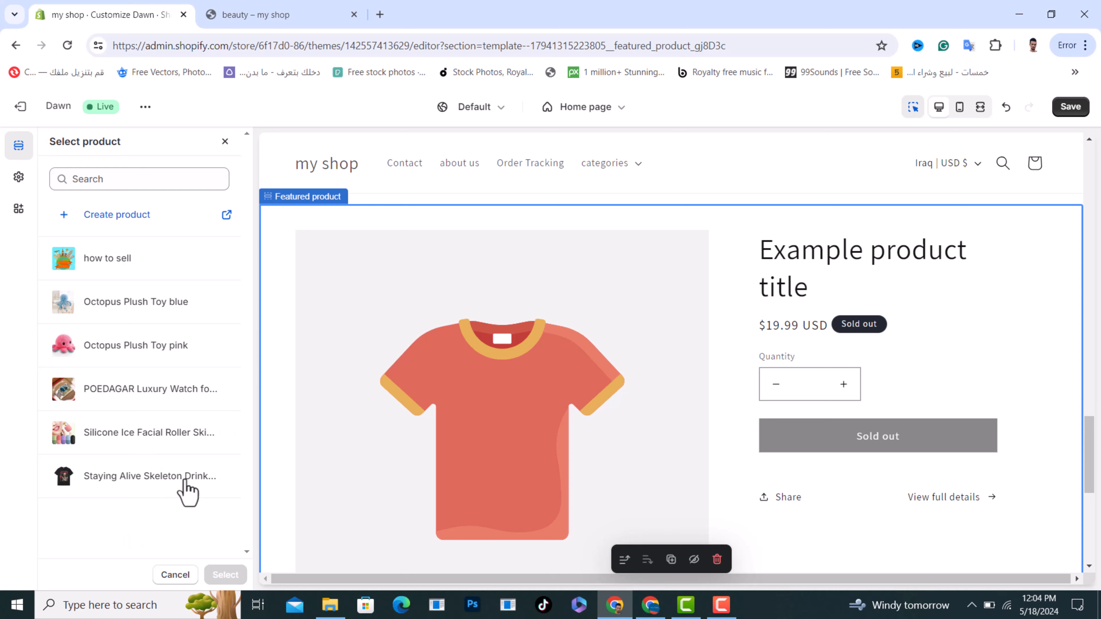
click(212, 436)
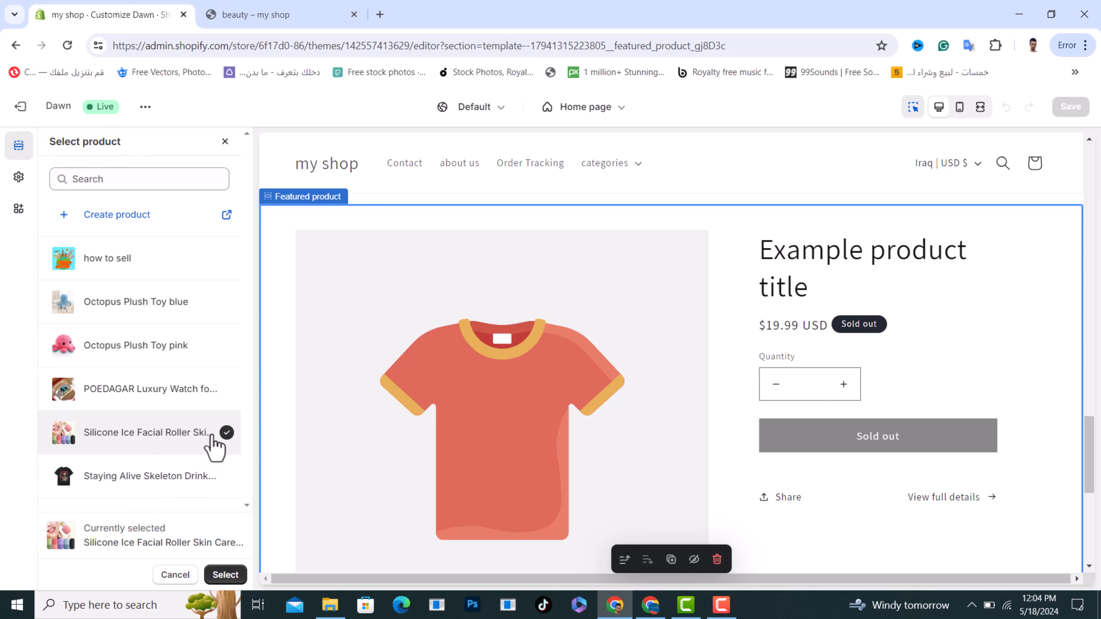
click(226, 575)
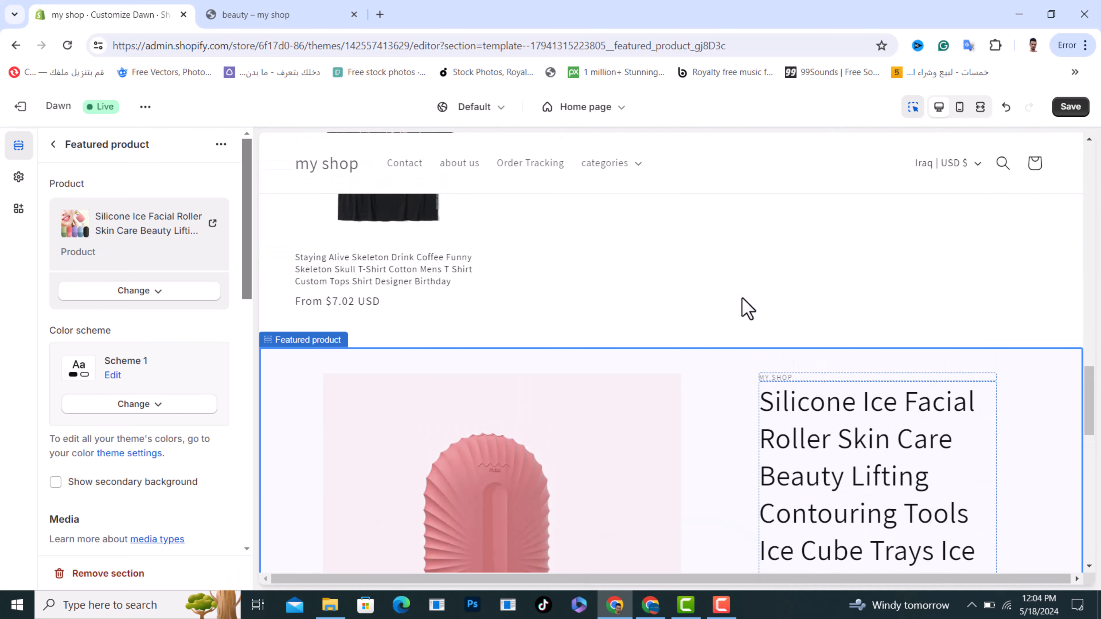
Look over the home page preview and open the t-shirts collection through the header's categories menu
scroll(741, 277, down, 7)
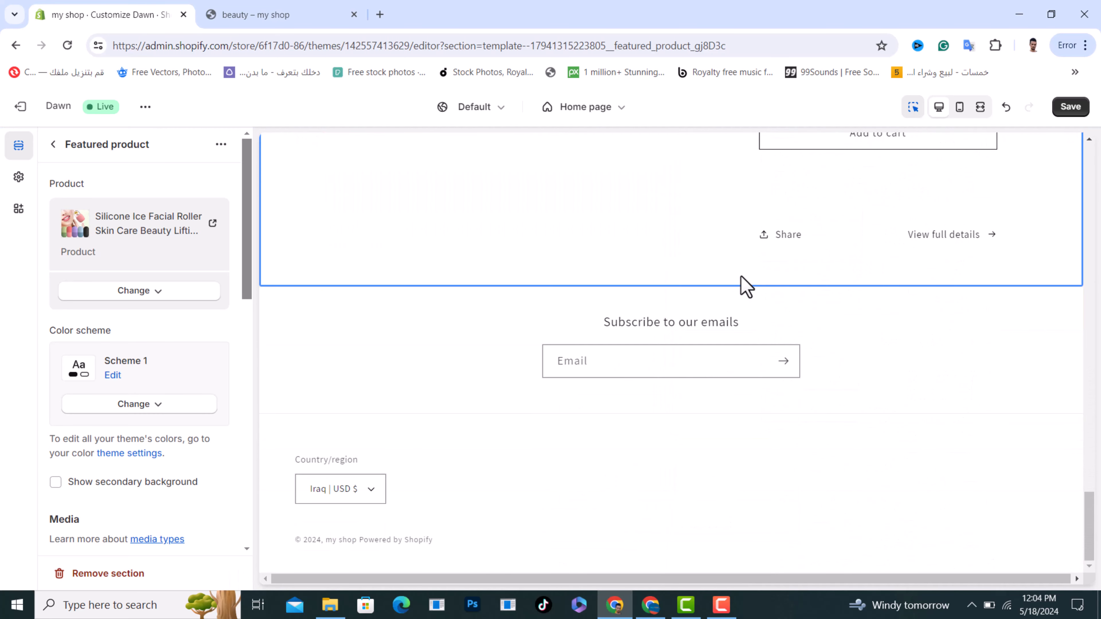
scroll(725, 364, up, 13)
scroll(730, 374, up, 10)
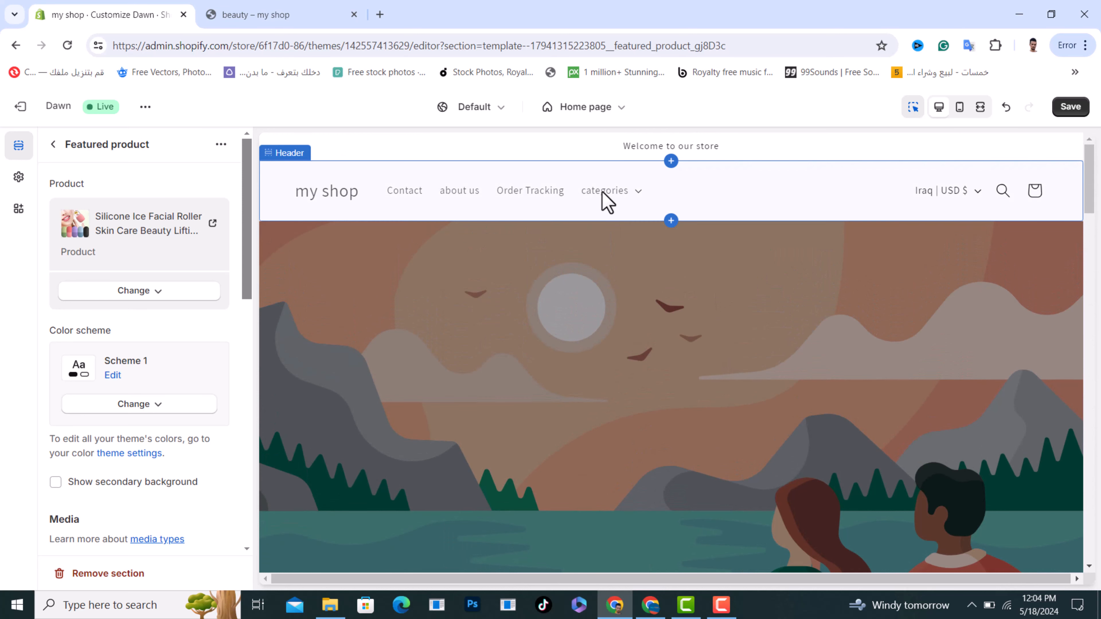
click(643, 202)
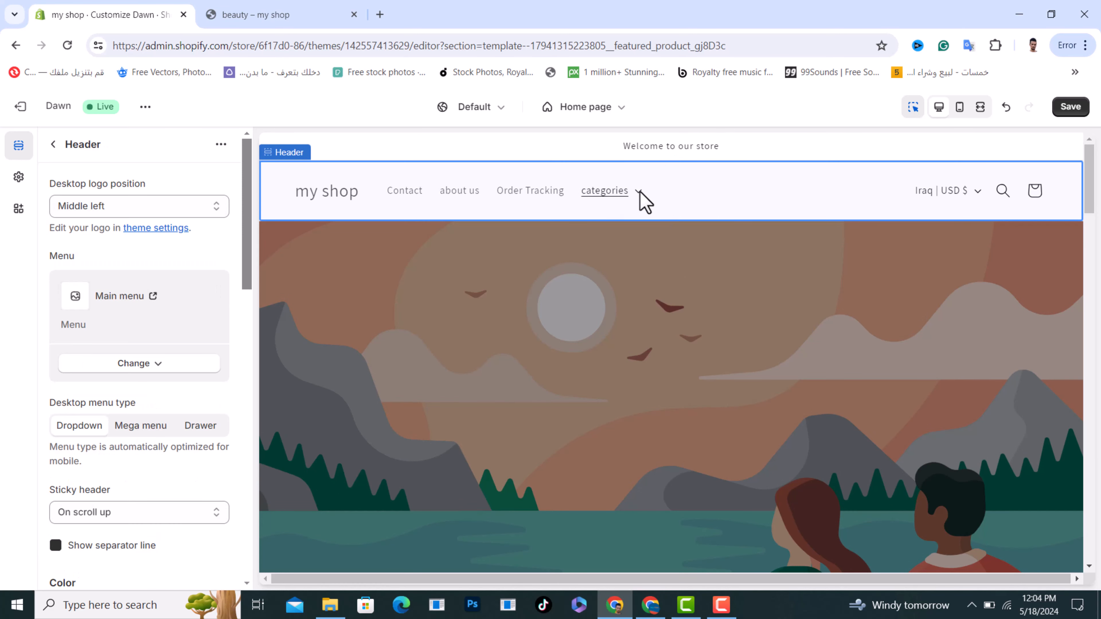
click(639, 193)
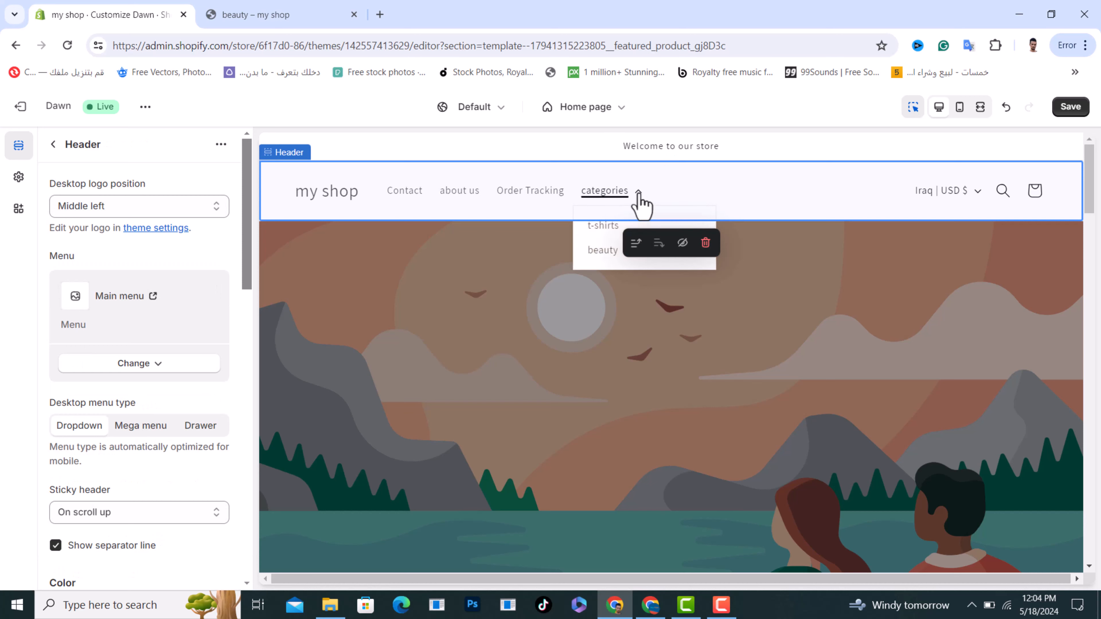
click(598, 234)
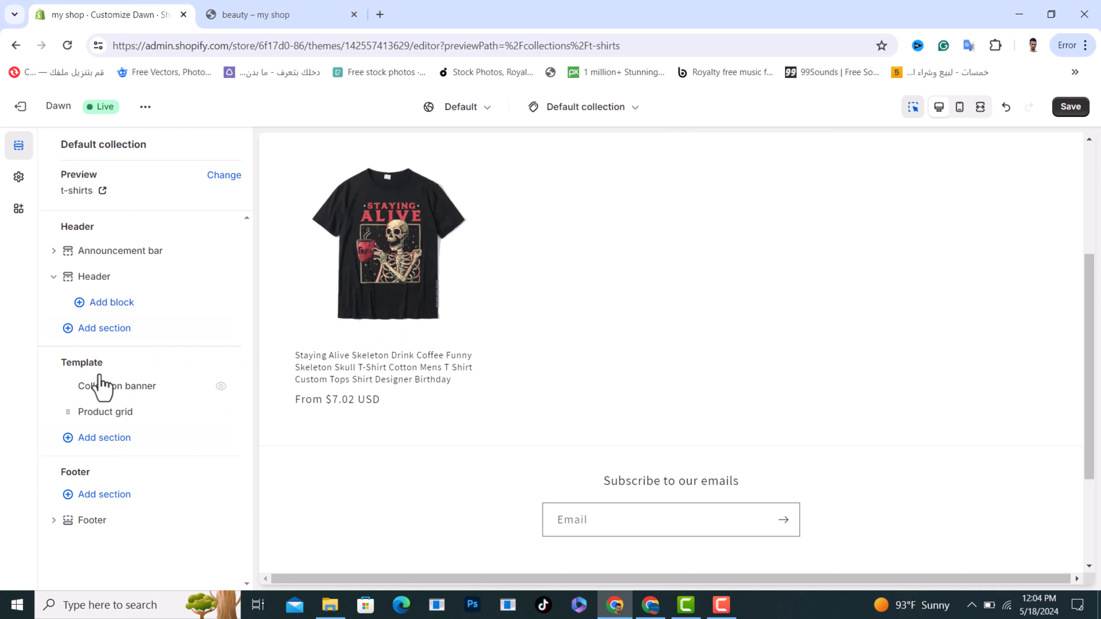
Examine which sections can be added to the default collection template, and dismiss the choices without adding one
drag(105, 362, 63, 363)
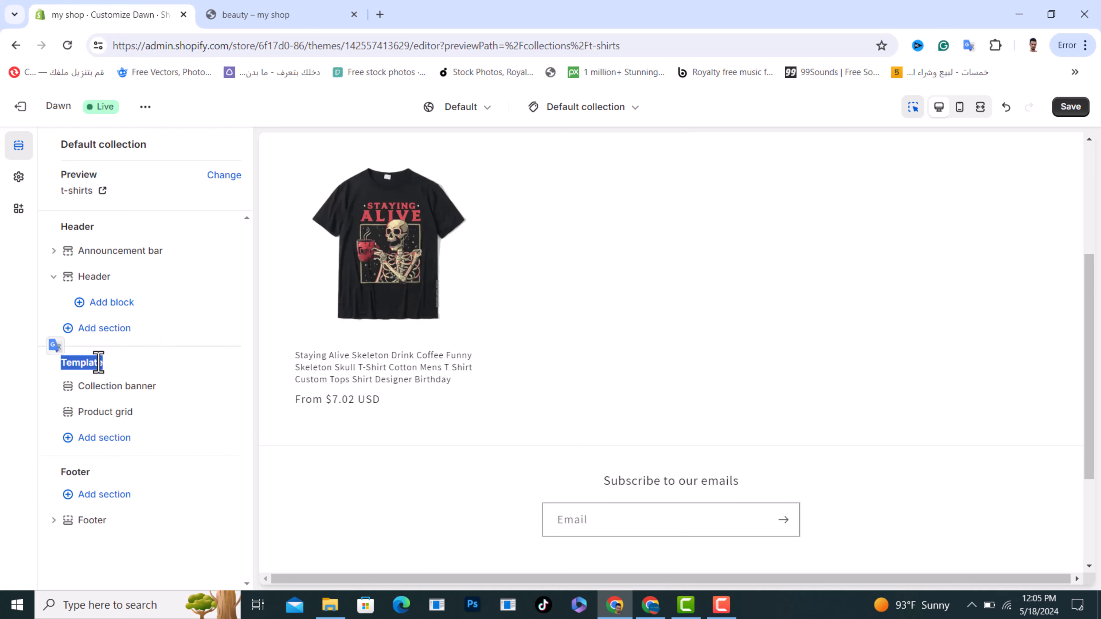
click(101, 447)
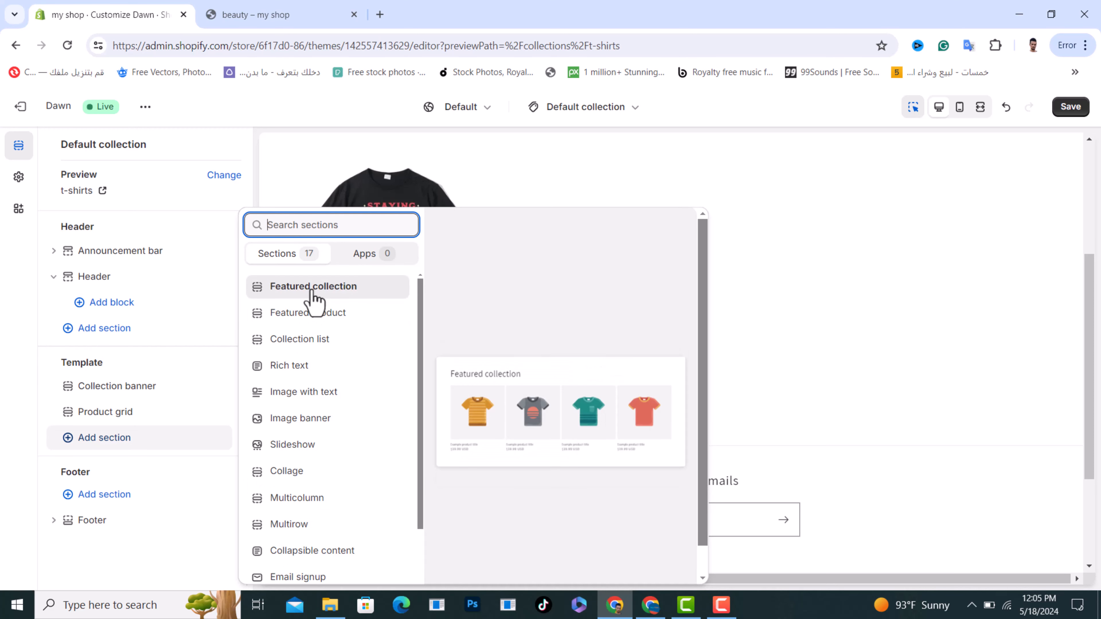
scroll(305, 386, down, 5)
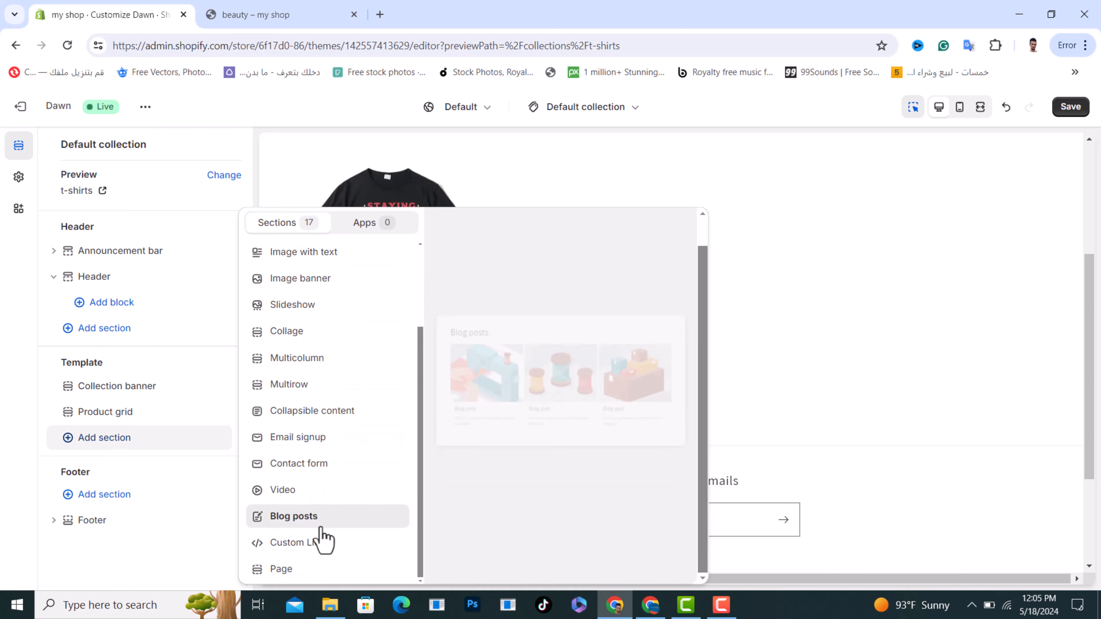
scroll(320, 541, up, 2)
scroll(330, 406, up, 1)
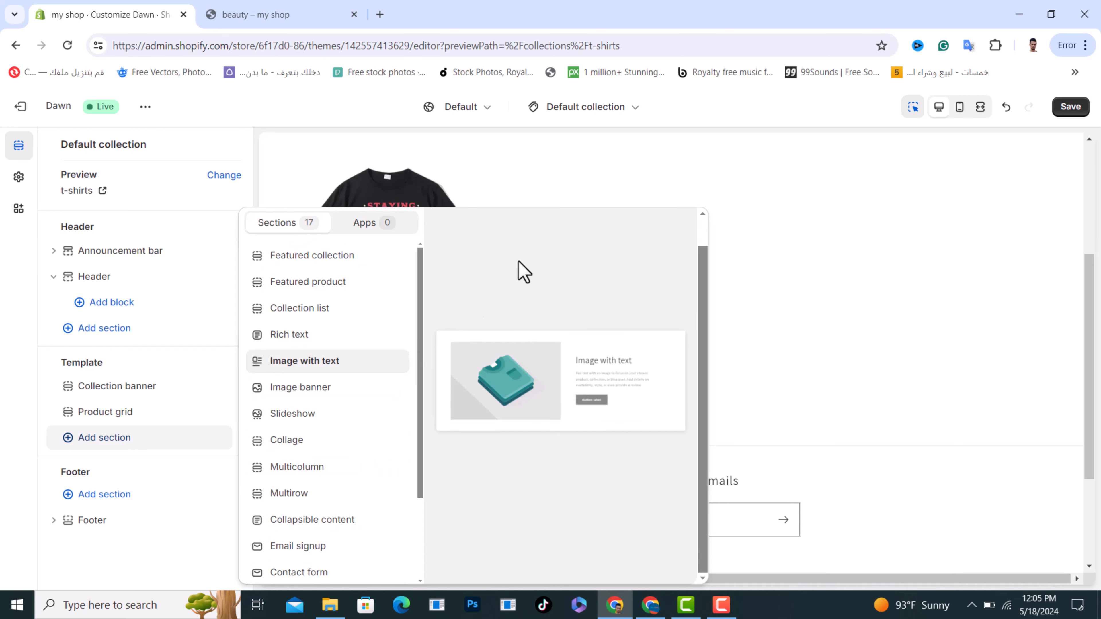
click(593, 178)
scroll(776, 431, up, 5)
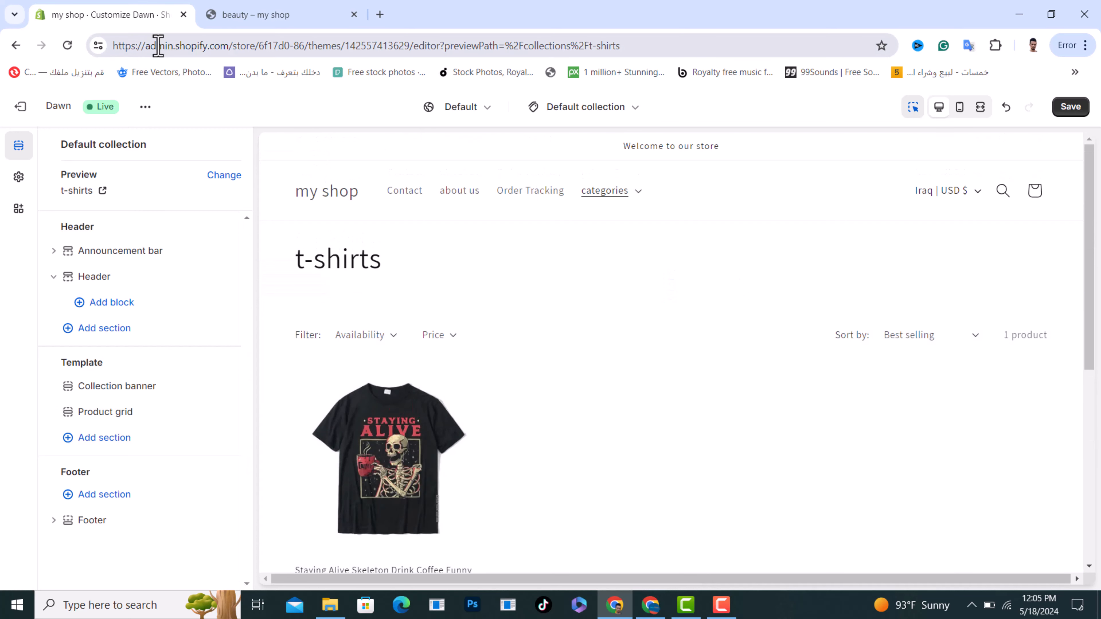
Leave the theme editor, discarding the unsaved changes, and open the store's product list
click(20, 109)
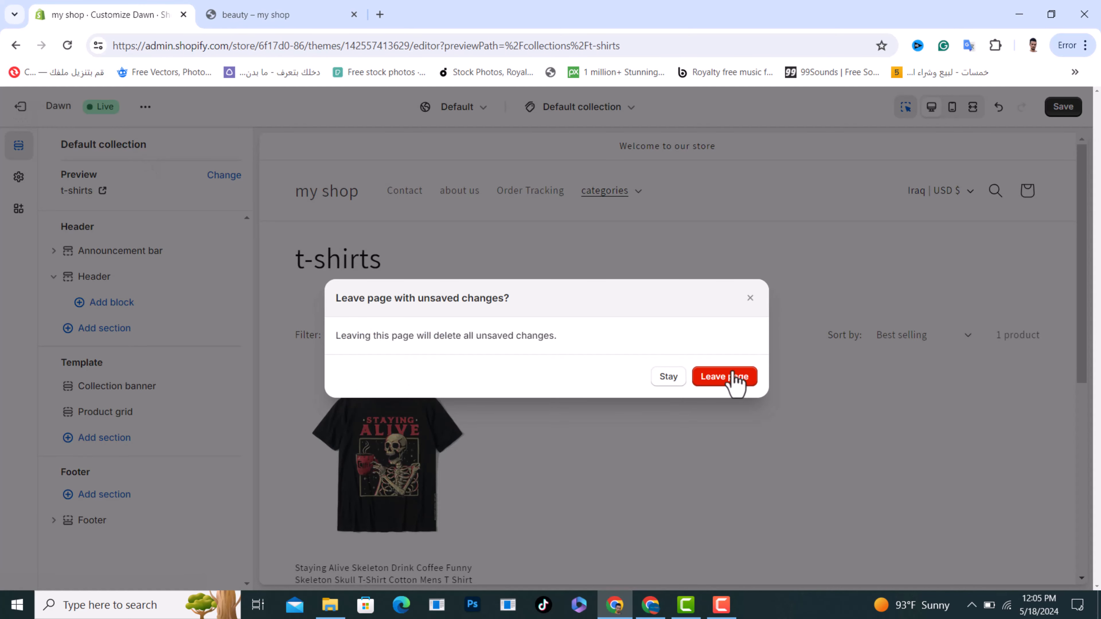
click(733, 378)
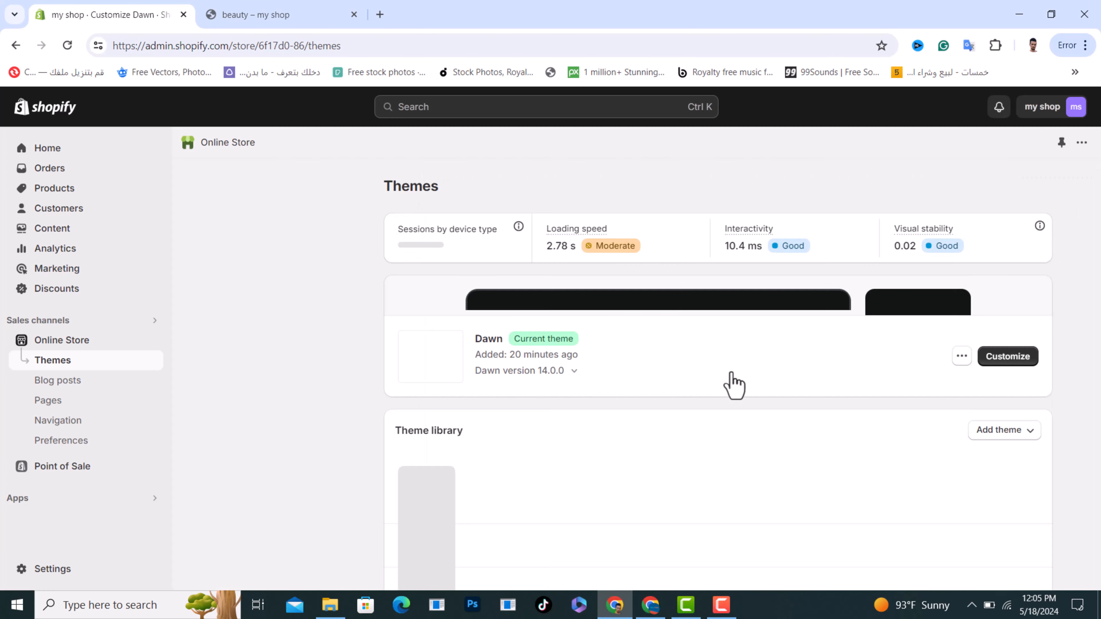
click(68, 188)
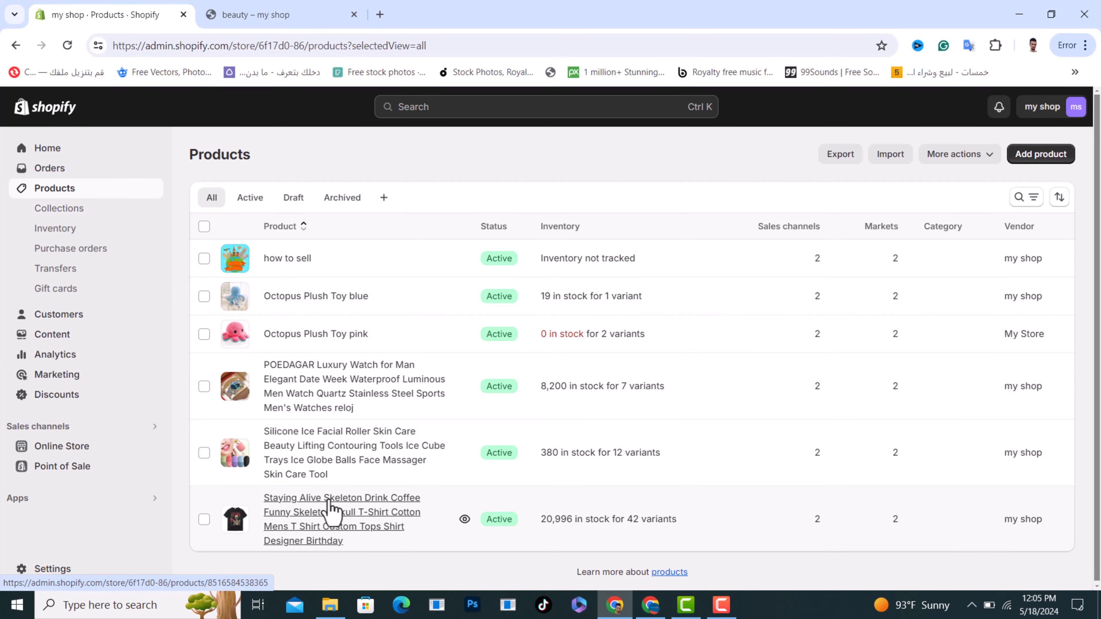
Open the sales channel settings of the Staying Alive Skeleton T-shirt product
click(343, 516)
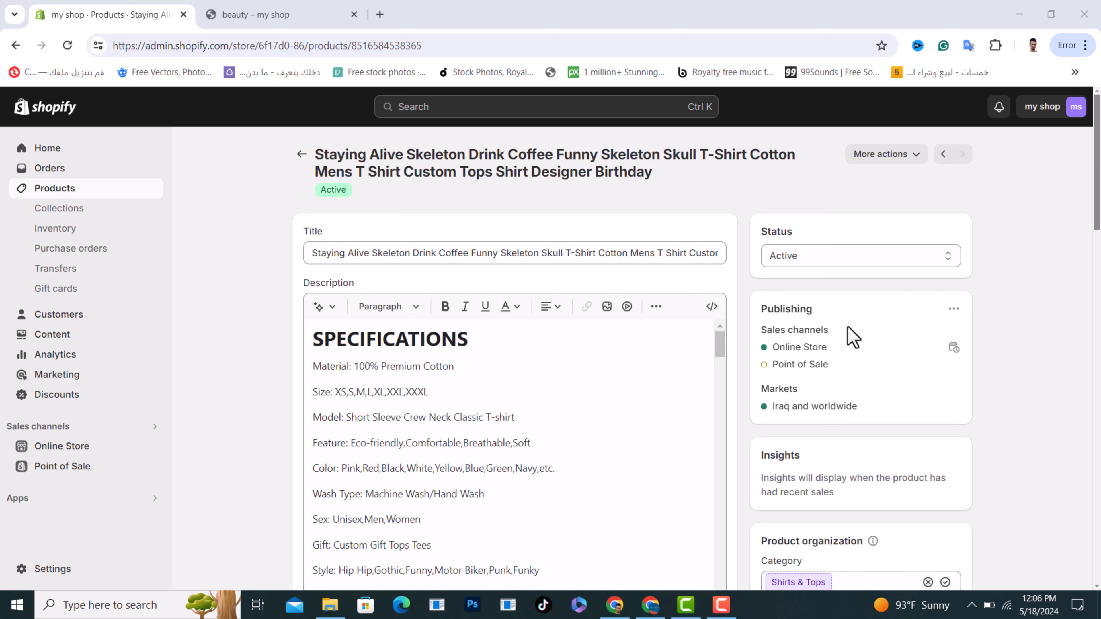
click(953, 310)
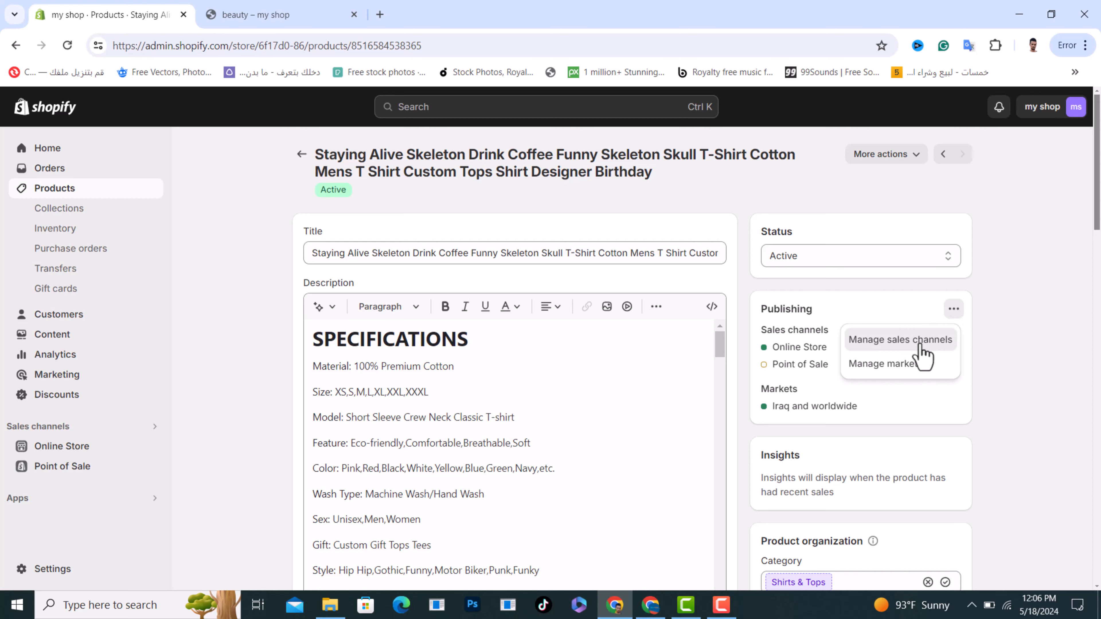
click(920, 341)
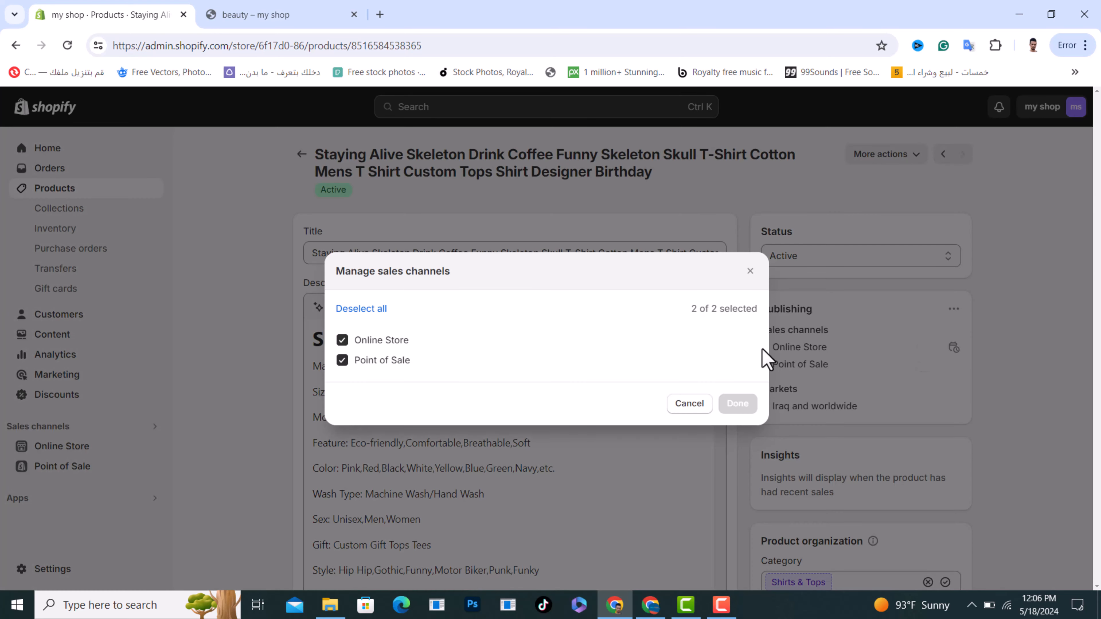
Deselect and reselect the Online Store channel for the T-shirt, and return to the product list without applying any changes
click(342, 340)
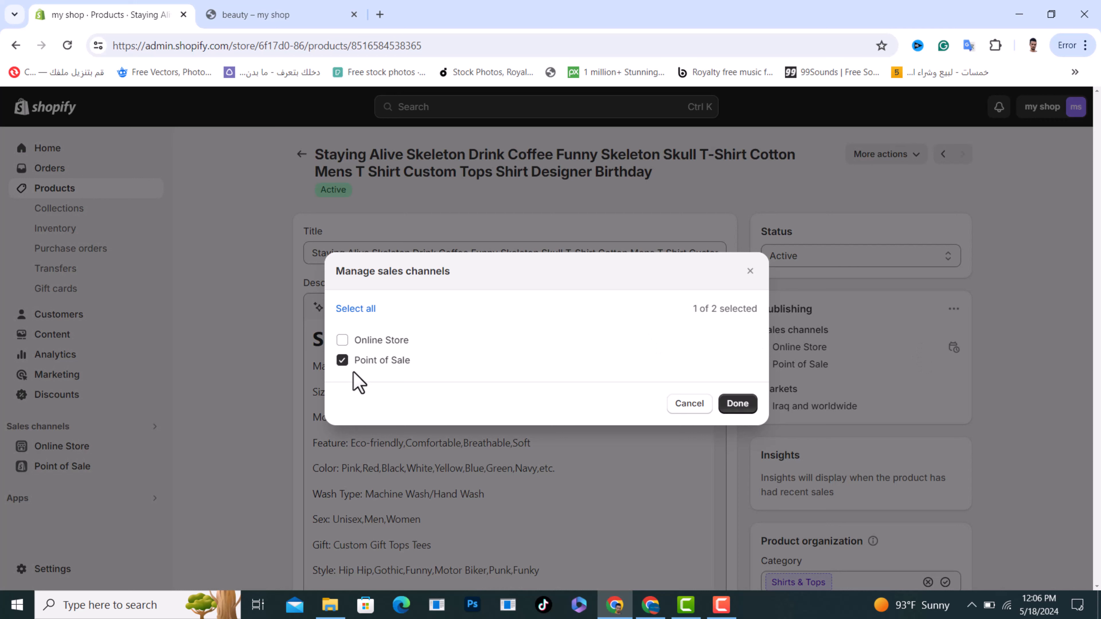
click(342, 341)
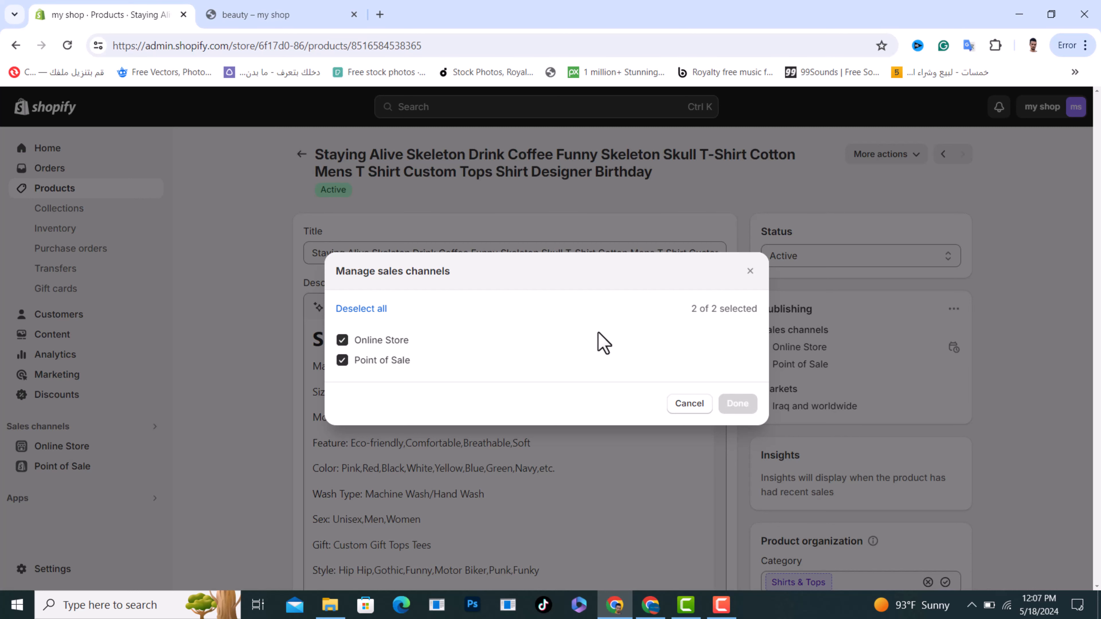
click(689, 404)
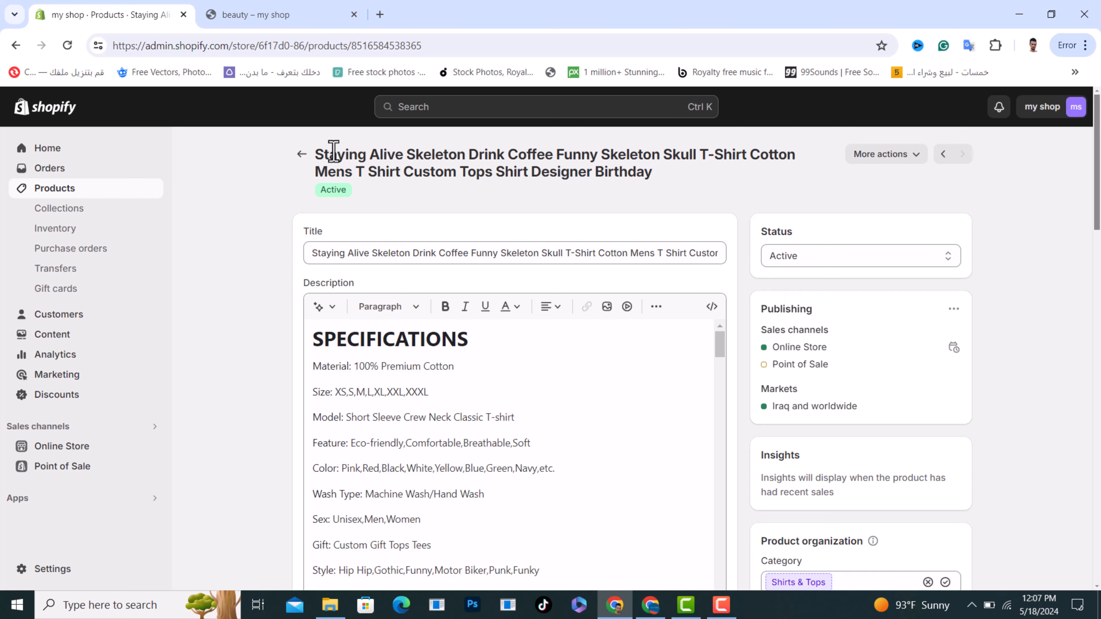
click(299, 165)
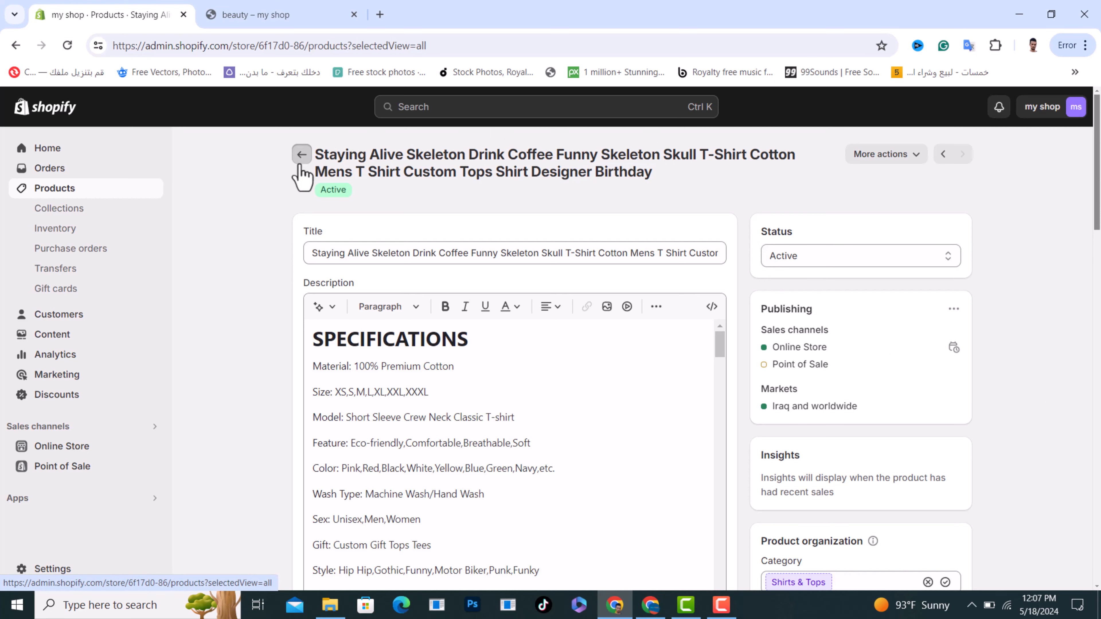